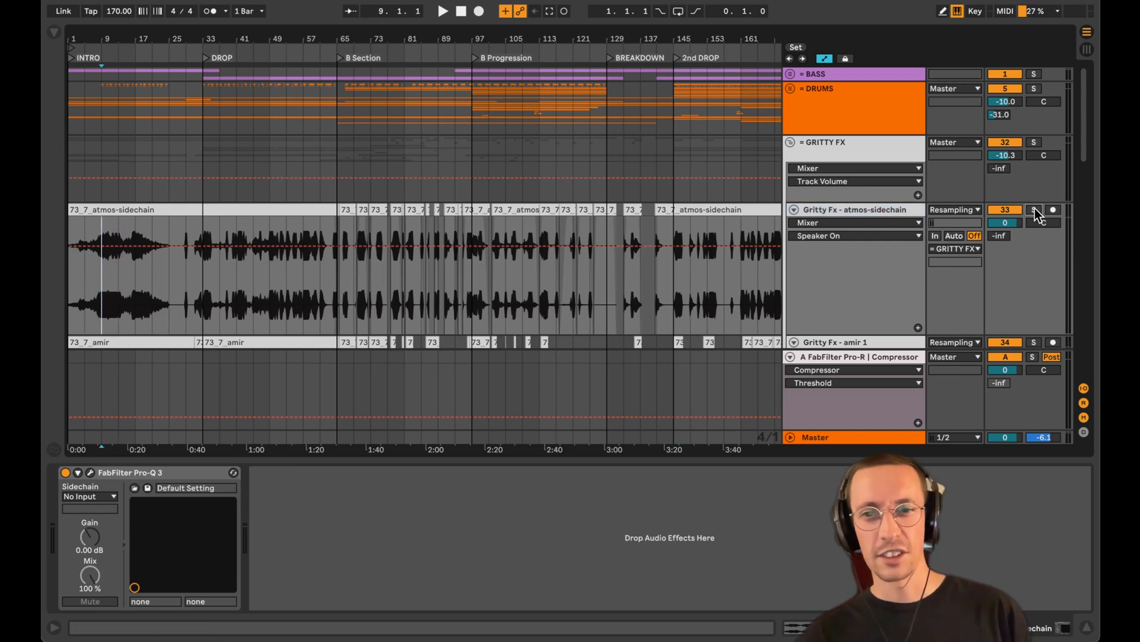
Play the soloed Gritty Fx - atmos-sidechain track from bar 9 and examine its waveform and the tracks below it
{"action": "left_click_drag", "start_coordinate": [97, 39], "coordinate": [97, 86]}
{"action": "key", "text": "space"}
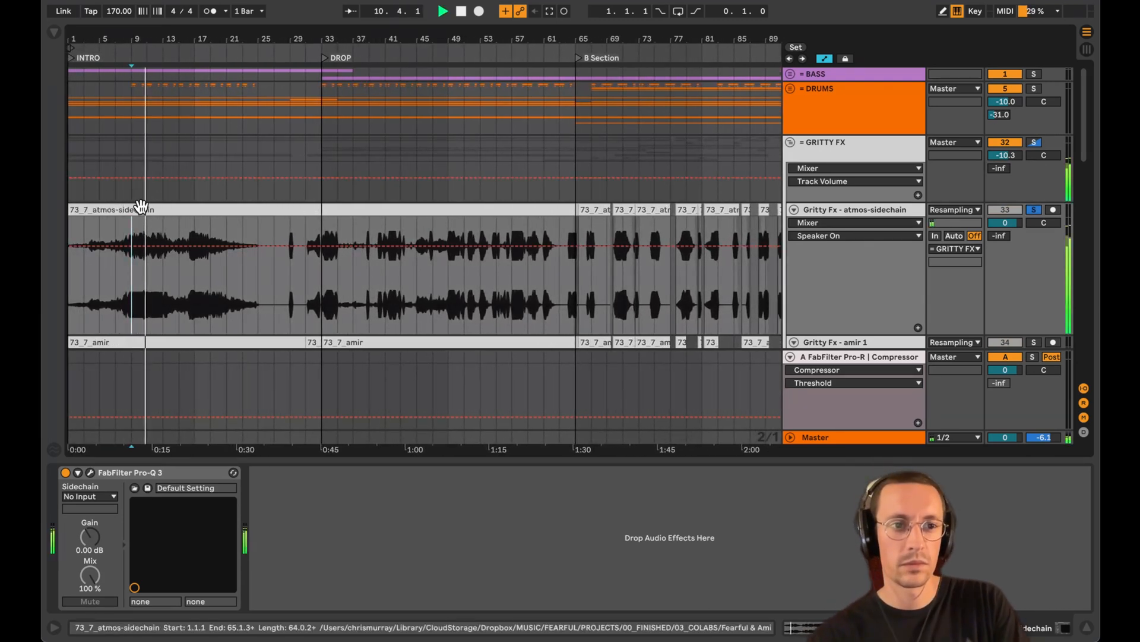
{"action": "left_click_drag", "start_coordinate": [106, 37], "coordinate": [105, 47]}
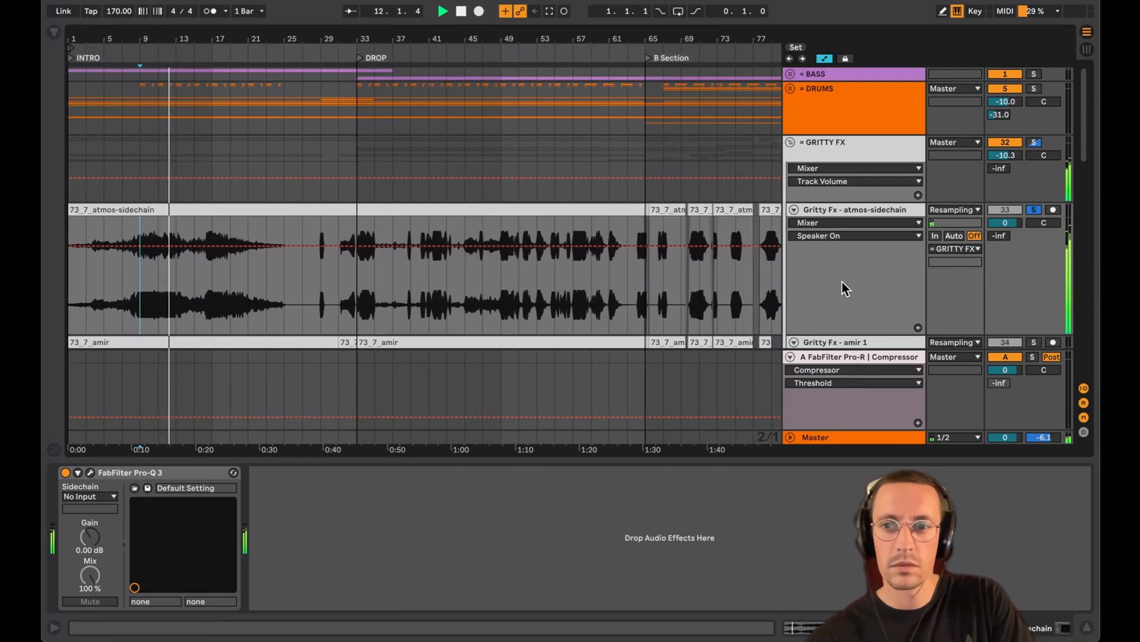
{"action": "scroll", "coordinate": [842, 279], "scroll_direction": "down", "scroll_amount": 2}
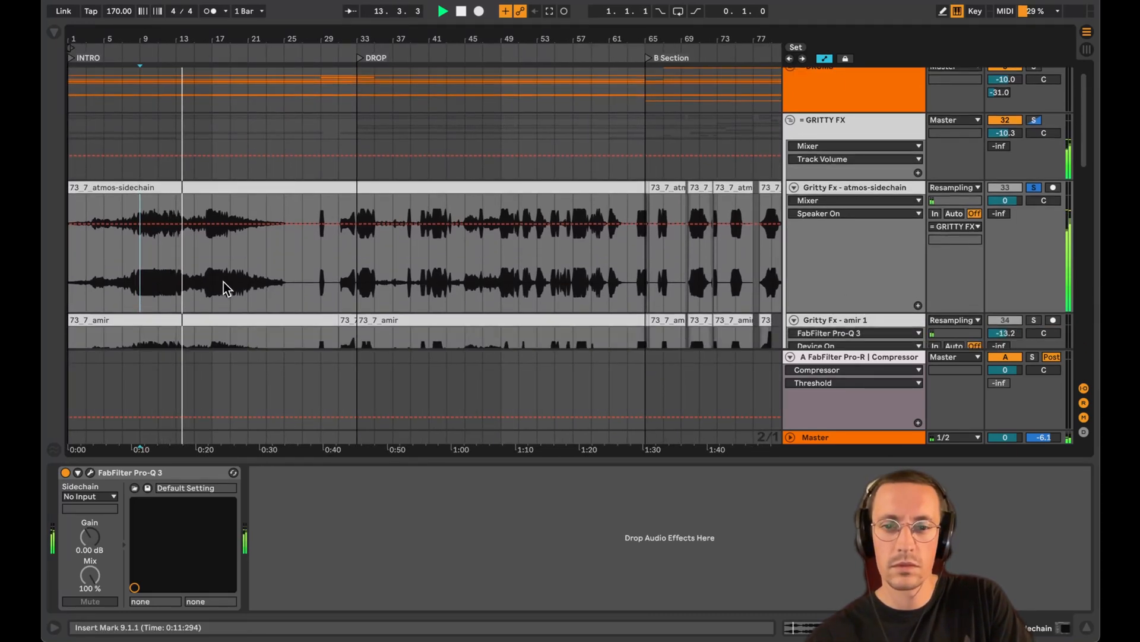
{"action": "scroll", "coordinate": [223, 284], "scroll_direction": "down", "scroll_amount": 1}
{"action": "scroll", "coordinate": [237, 278], "scroll_direction": "down", "scroll_amount": 3}
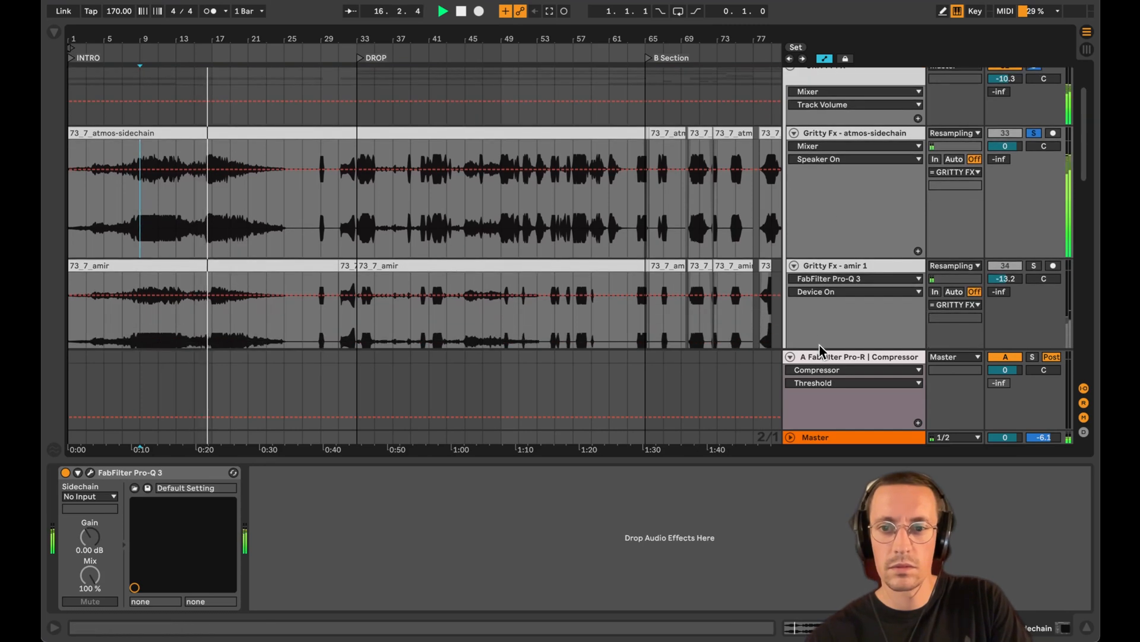
Enlarge the arrangement by hiding the device view, and look through all unfolded Gritty Fx tracks
{"action": "left_click_drag", "start_coordinate": [794, 461], "coordinate": [772, 640]}
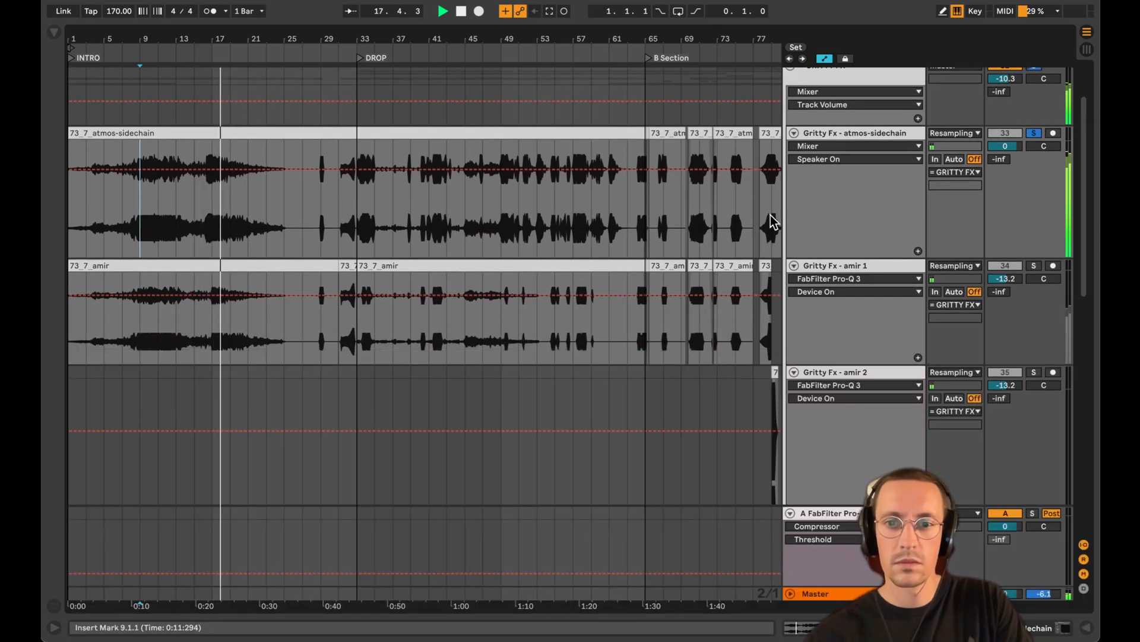
{"action": "left_click", "coordinate": [794, 266], "text": "alt"}
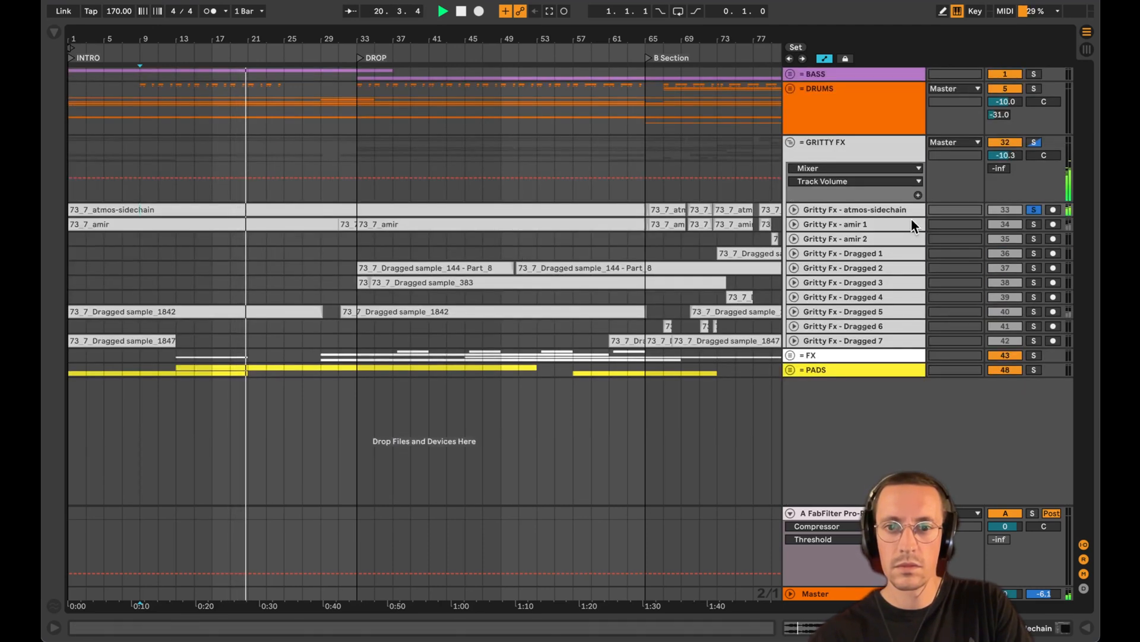
{"action": "left_click", "coordinate": [794, 254], "text": "alt"}
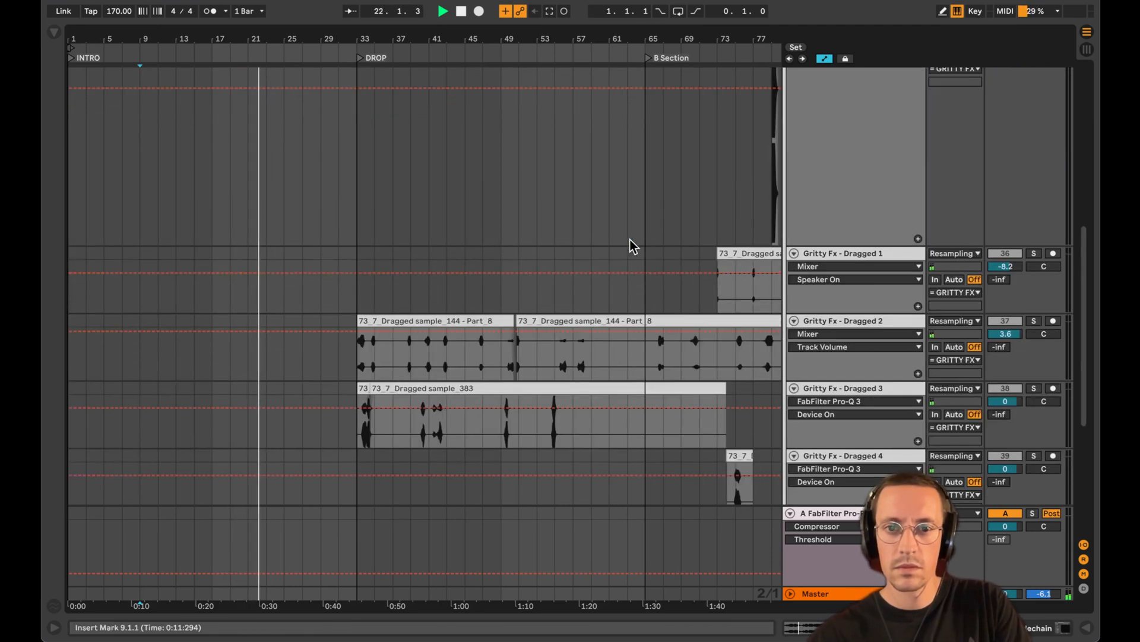
{"action": "left_click", "coordinate": [828, 244]}
{"action": "scroll", "coordinate": [476, 263], "scroll_direction": "down", "scroll_amount": 5}
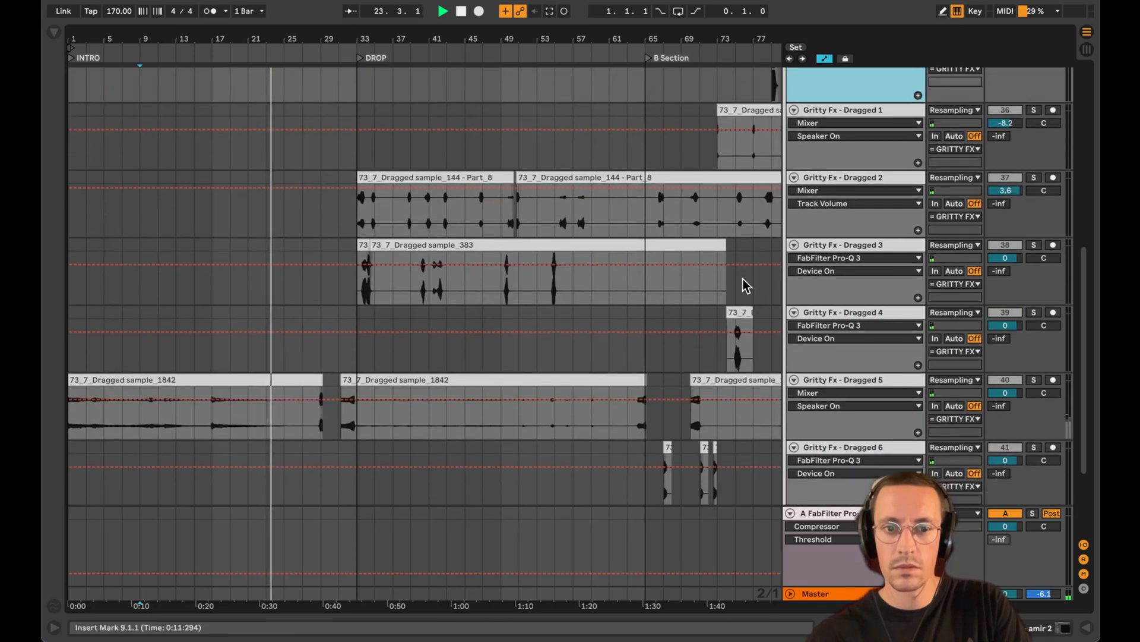
{"action": "scroll", "coordinate": [476, 262], "scroll_direction": "down", "scroll_amount": 2}
Play from the DROP at bar 33 and examine the Gritty Fx waveforms in that section up close
{"action": "left_click", "coordinate": [357, 246]}
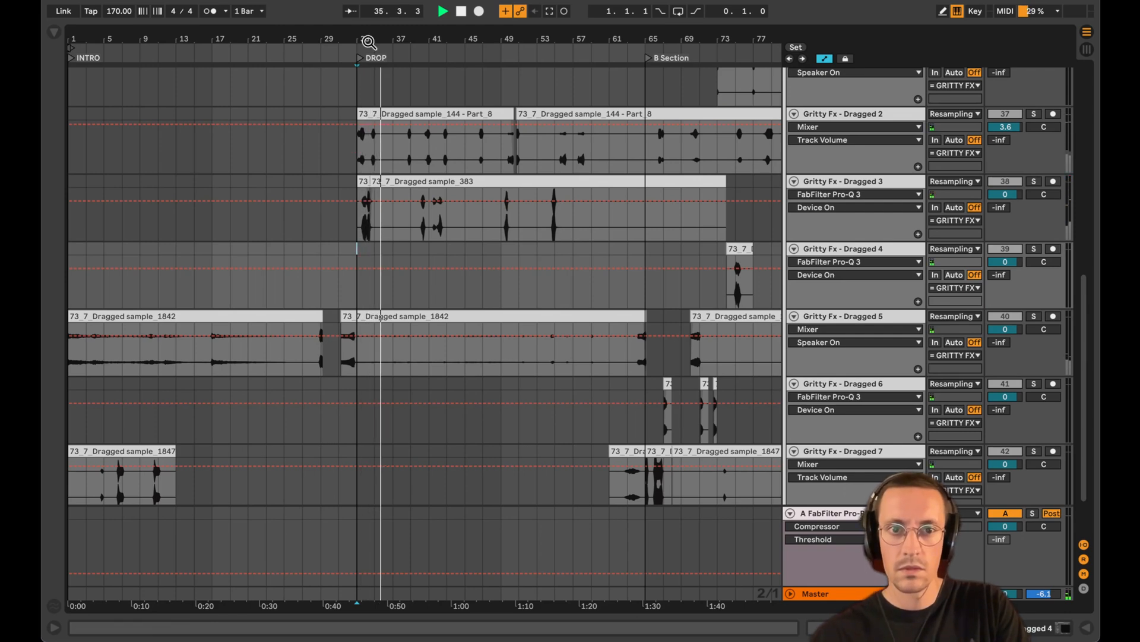
{"action": "left_click_drag", "start_coordinate": [366, 39], "coordinate": [367, 78]}
{"action": "scroll", "coordinate": [368, 207], "scroll_direction": "up", "scroll_amount": 5}
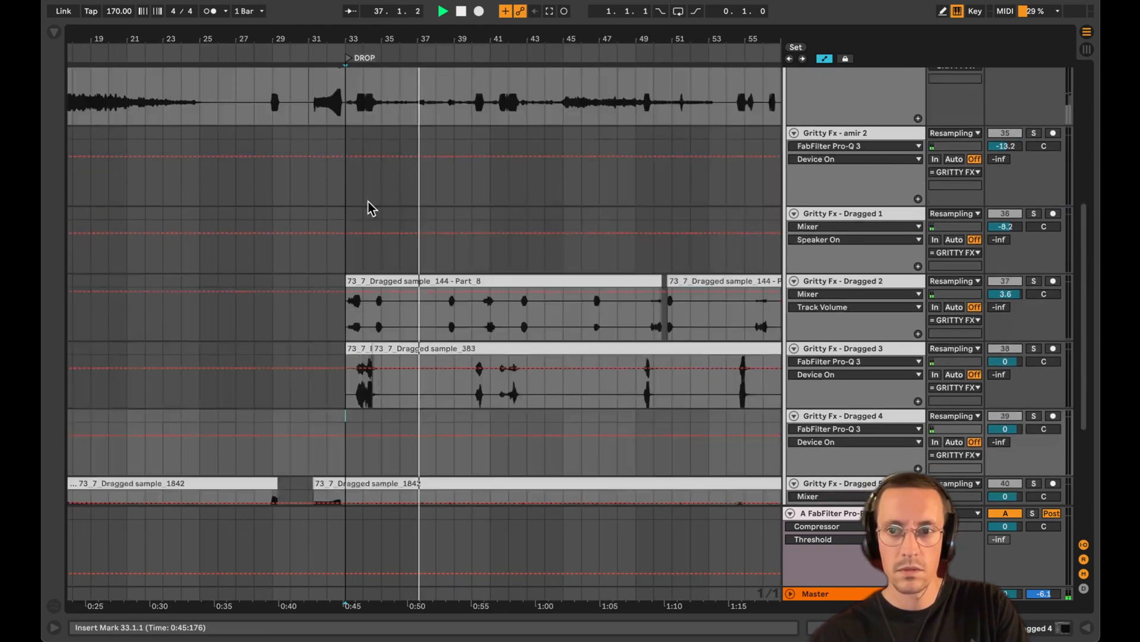
{"action": "scroll", "coordinate": [369, 209], "scroll_direction": "up", "scroll_amount": 1}
{"action": "scroll", "coordinate": [368, 208], "scroll_direction": "up", "scroll_amount": 4}
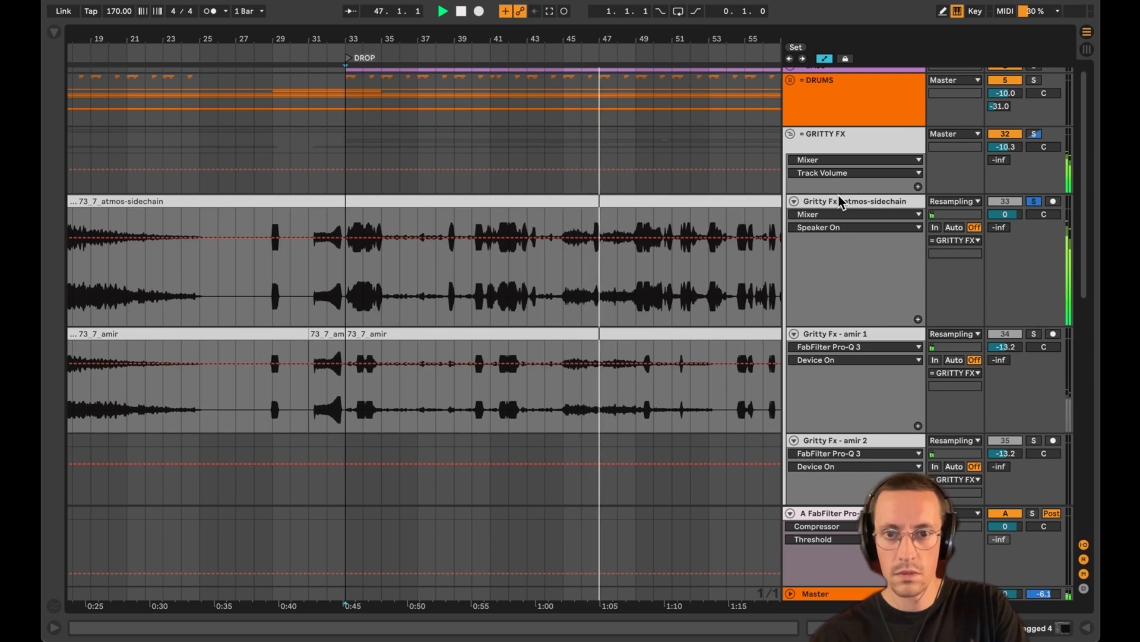
Unsolo the Gritty Fx - atmos-sidechain track and review the Dragged tracks while the whole group plays
{"action": "left_click", "coordinate": [1036, 202]}
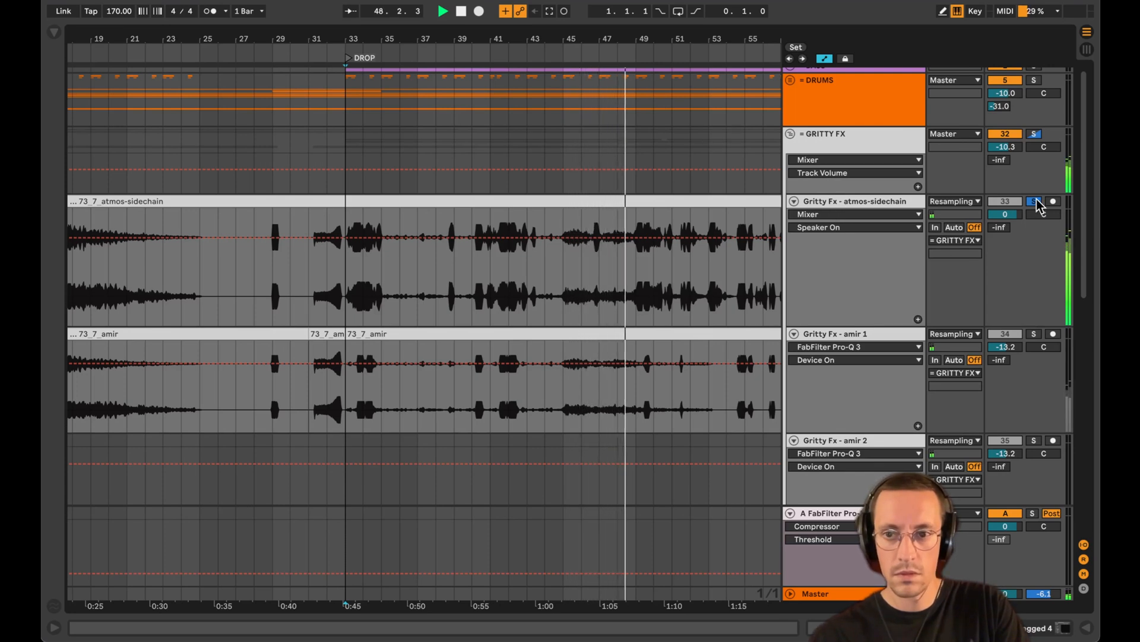
{"action": "scroll", "coordinate": [748, 285], "scroll_direction": "down", "scroll_amount": 8}
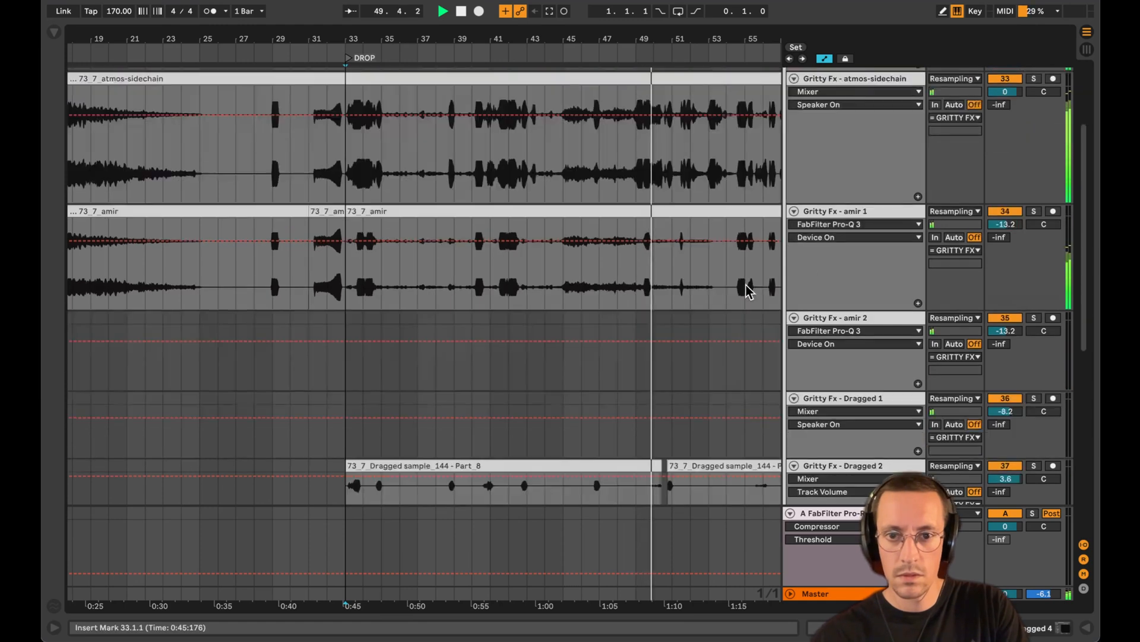
{"action": "scroll", "coordinate": [748, 290], "scroll_direction": "down", "scroll_amount": 3}
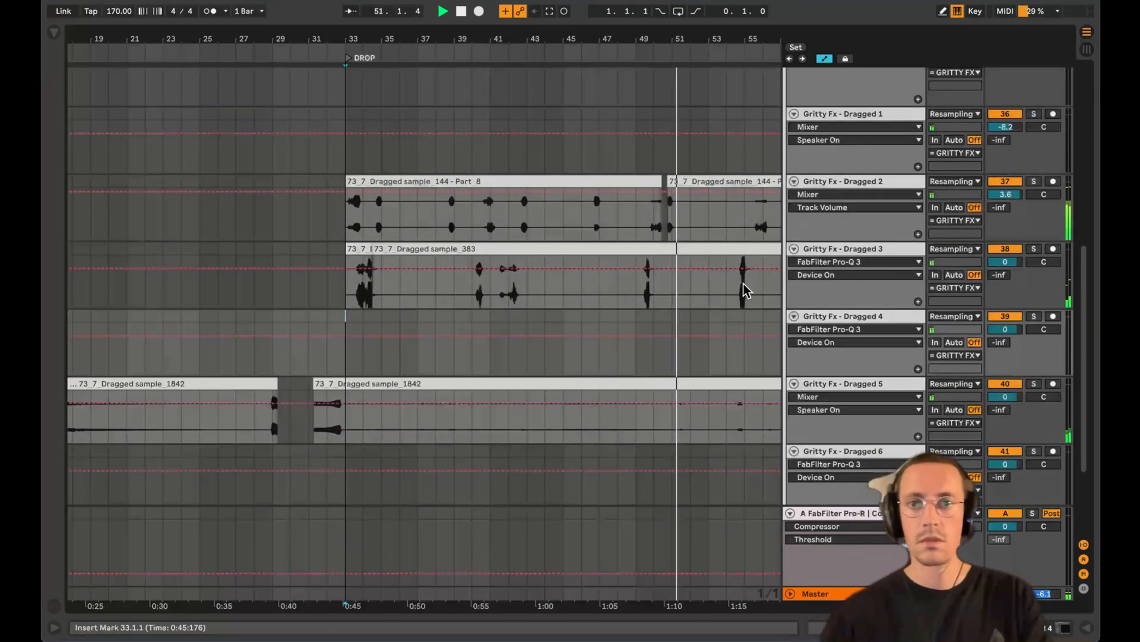
{"action": "scroll", "coordinate": [662, 279], "scroll_direction": "down", "scroll_amount": 1}
{"action": "left_click", "coordinate": [802, 235]}
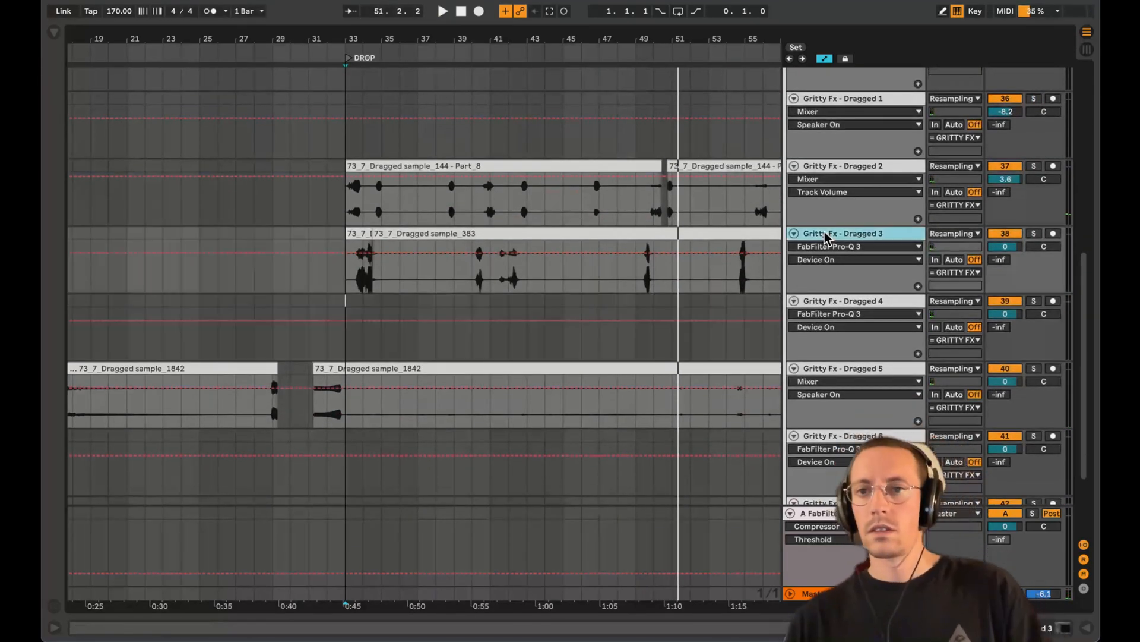
Hide the automation lanes in the arrangement and collapse then re-expand all the Gritty Fx tracks
{"action": "left_click", "coordinate": [962, 11]}
{"action": "left_click", "coordinate": [825, 222]}
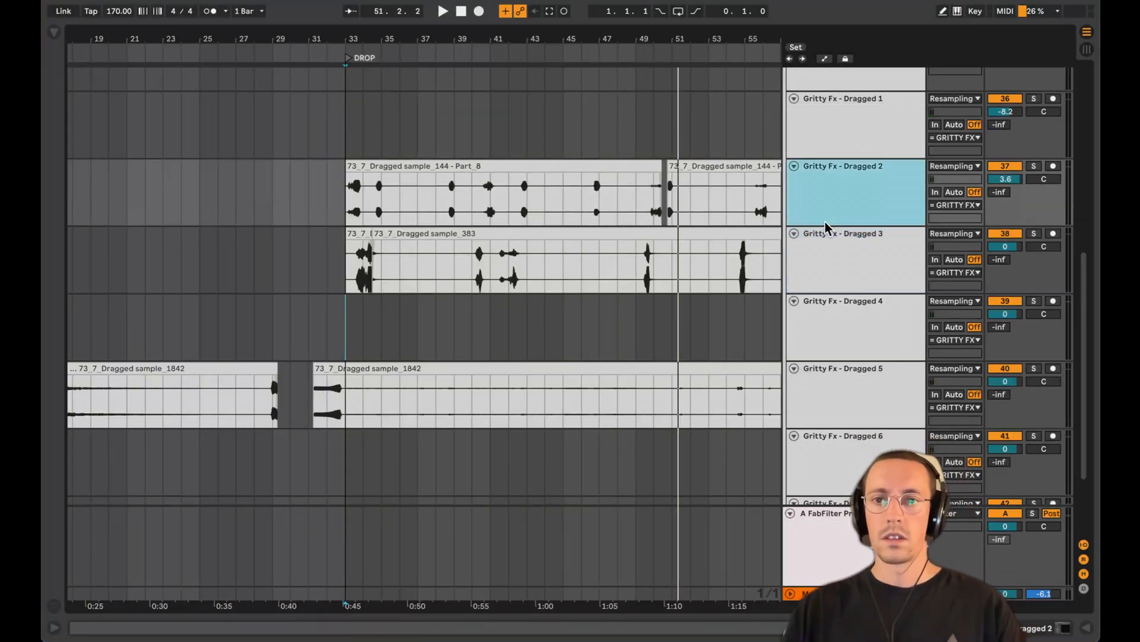
{"action": "left_click", "coordinate": [795, 233], "text": "alt"}
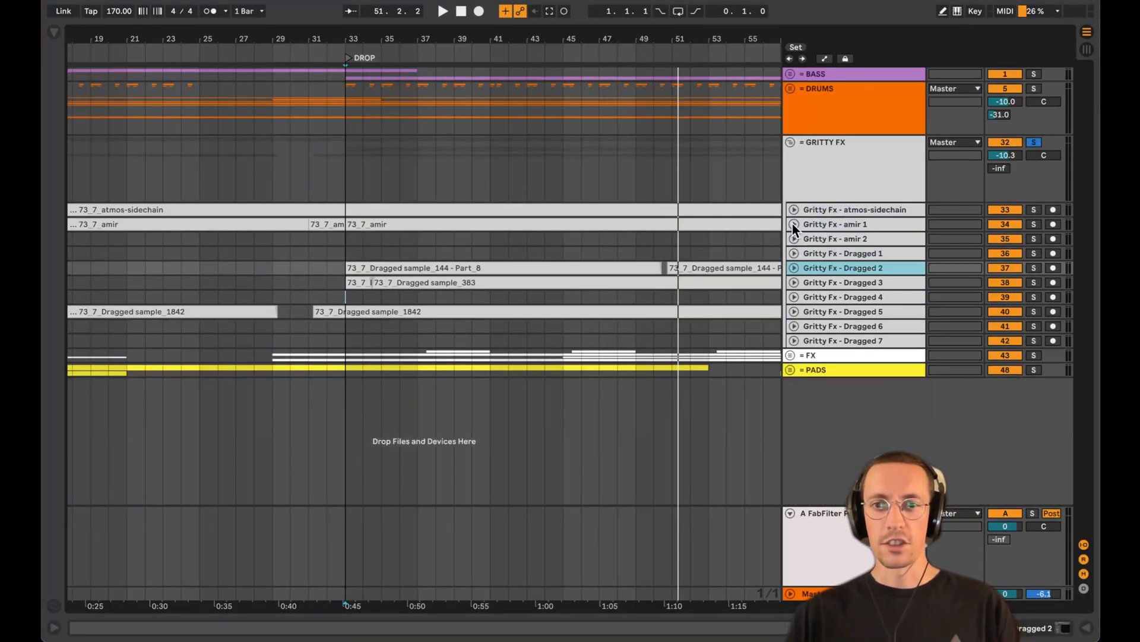
{"action": "left_click", "coordinate": [793, 224], "text": "alt"}
Select bars 33 to 65 on the atmos-sidechain and amir 1 tracks and look over the remaining Gritty Fx layers
{"action": "left_click_drag", "start_coordinate": [407, 38], "coordinate": [372, 38]}
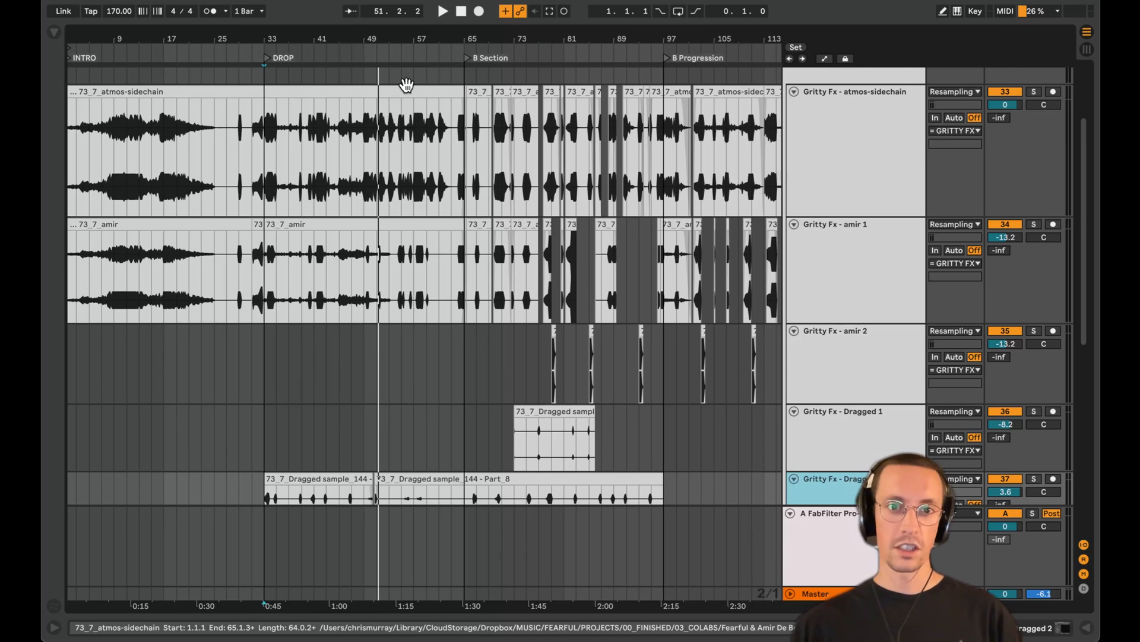
{"action": "left_click", "coordinate": [464, 139]}
{"action": "left_click_drag", "start_coordinate": [259, 153], "coordinate": [464, 274]}
{"action": "scroll", "coordinate": [357, 279], "scroll_direction": "down", "scroll_amount": 5}
{"action": "scroll", "coordinate": [389, 276], "scroll_direction": "down", "scroll_amount": 3}
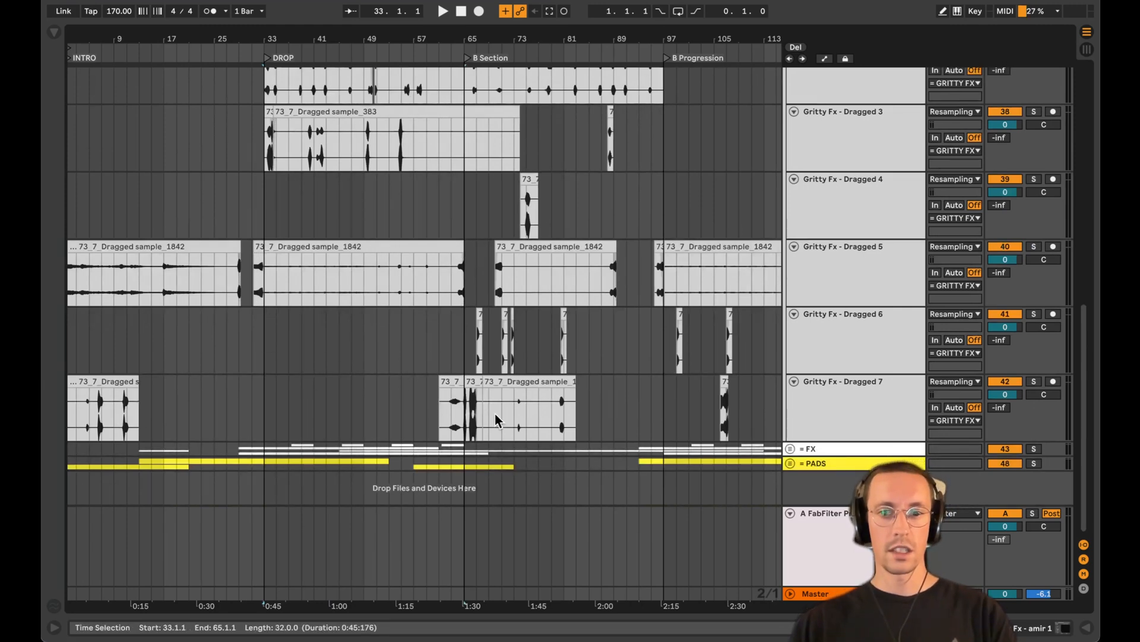
{"action": "scroll", "coordinate": [494, 413], "scroll_direction": "up", "scroll_amount": 8}
Play the GRITTY FX group from the B Section at bar 65 and examine how its clips are chopped up
{"action": "left_click", "coordinate": [467, 200]}
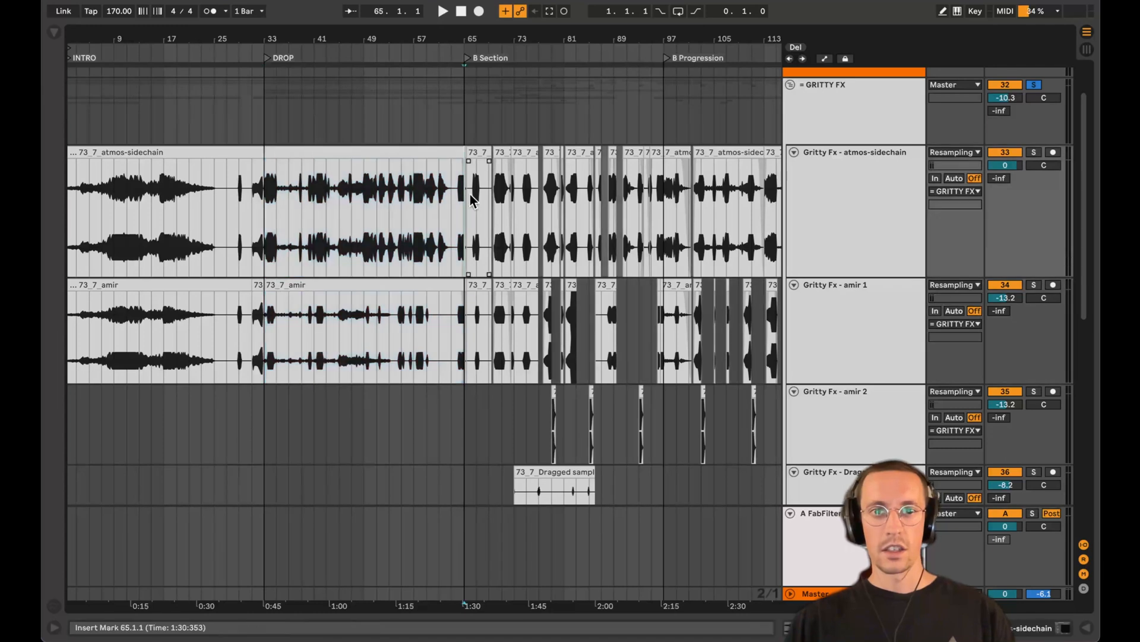
{"action": "scroll", "coordinate": [470, 196], "scroll_direction": "right", "scroll_amount": 3}
{"action": "left_click_drag", "start_coordinate": [408, 39], "coordinate": [362, 52]}
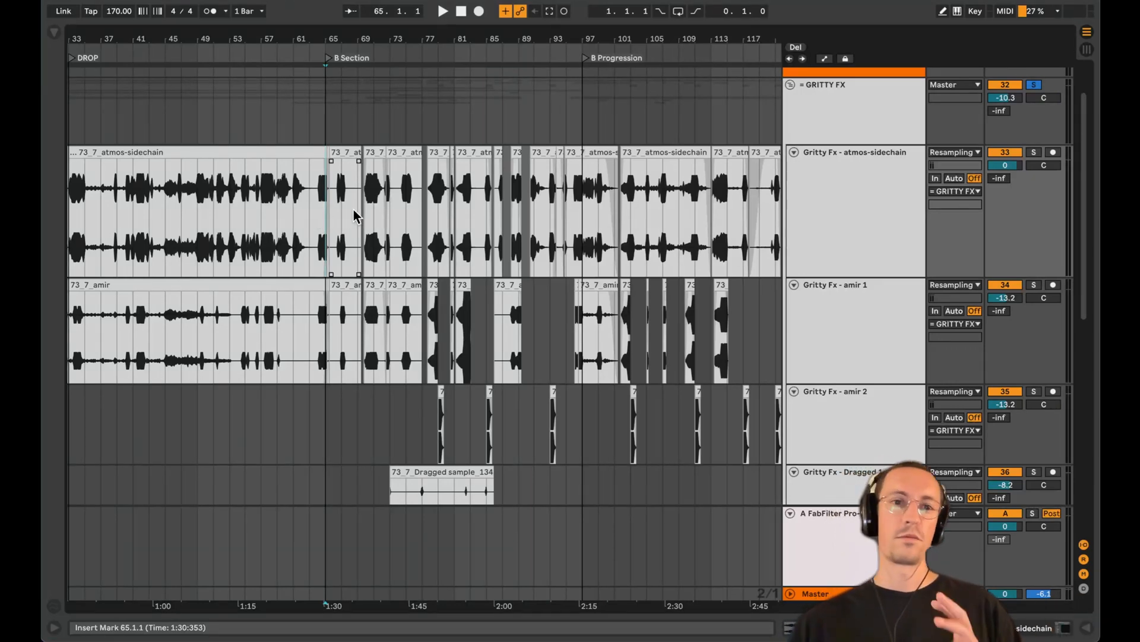
{"action": "left_click_drag", "start_coordinate": [370, 39], "coordinate": [366, 77]}
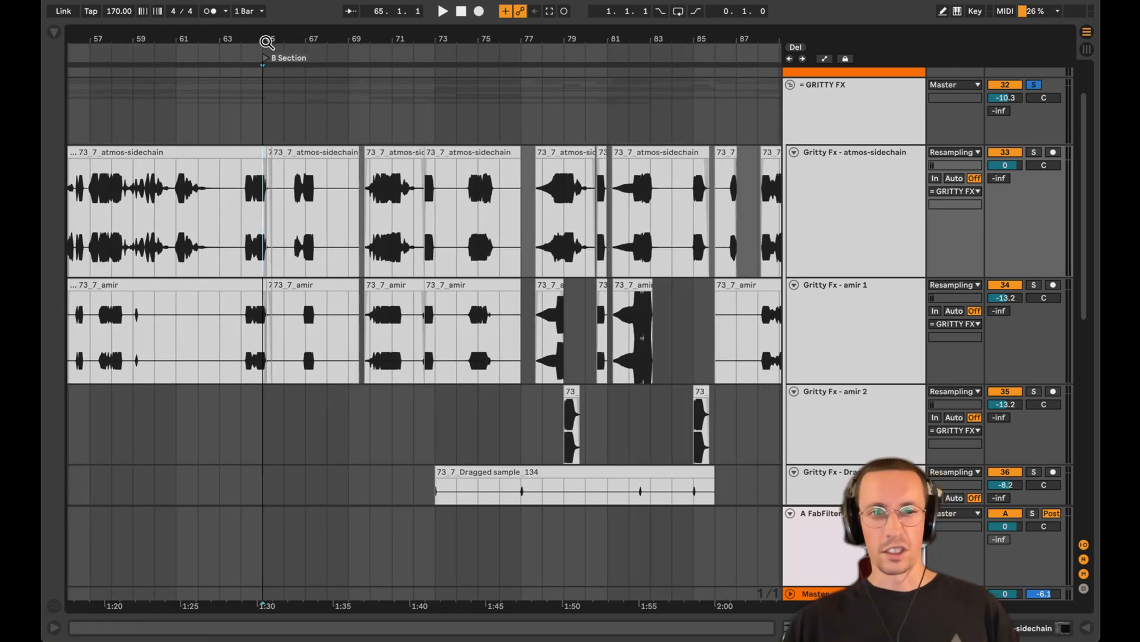
{"action": "left_click_drag", "start_coordinate": [266, 40], "coordinate": [416, 9]}
{"action": "scroll", "coordinate": [429, 341], "scroll_direction": "down", "scroll_amount": 3}
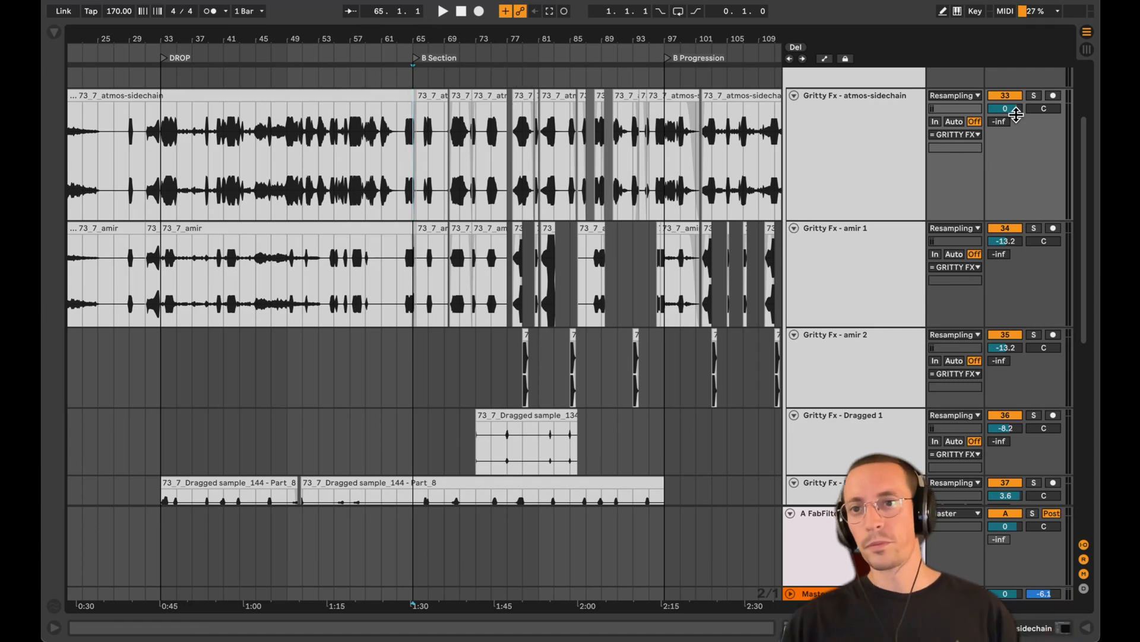
{"action": "scroll", "coordinate": [1021, 119], "scroll_direction": "up", "scroll_amount": 3}
{"action": "key", "text": "space"}
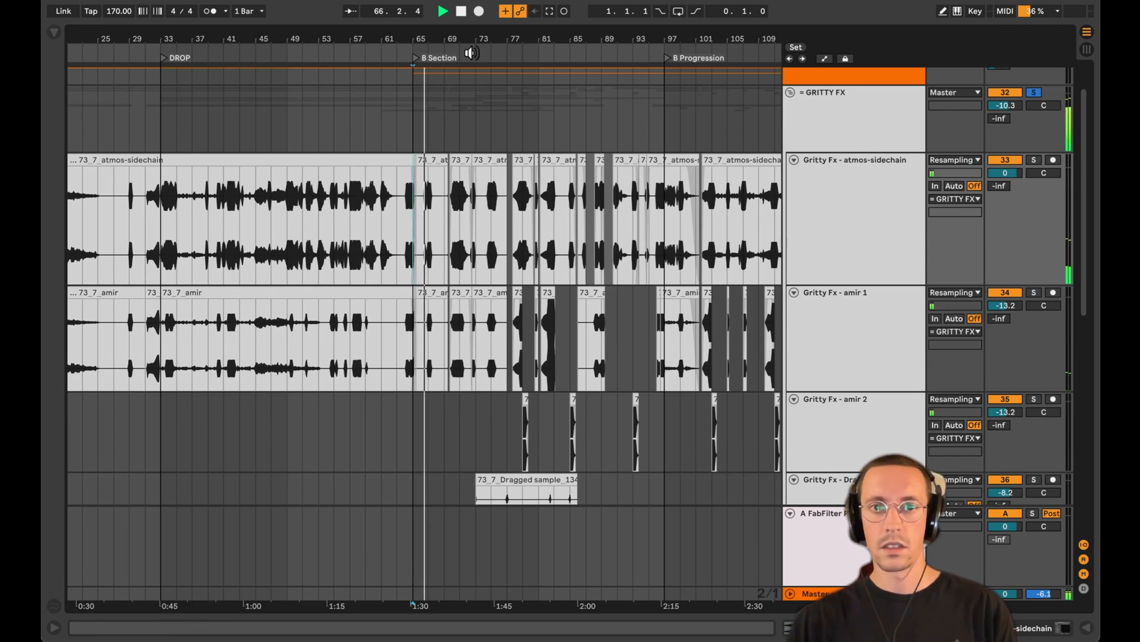
{"action": "left_click_drag", "start_coordinate": [469, 45], "coordinate": [369, 68]}
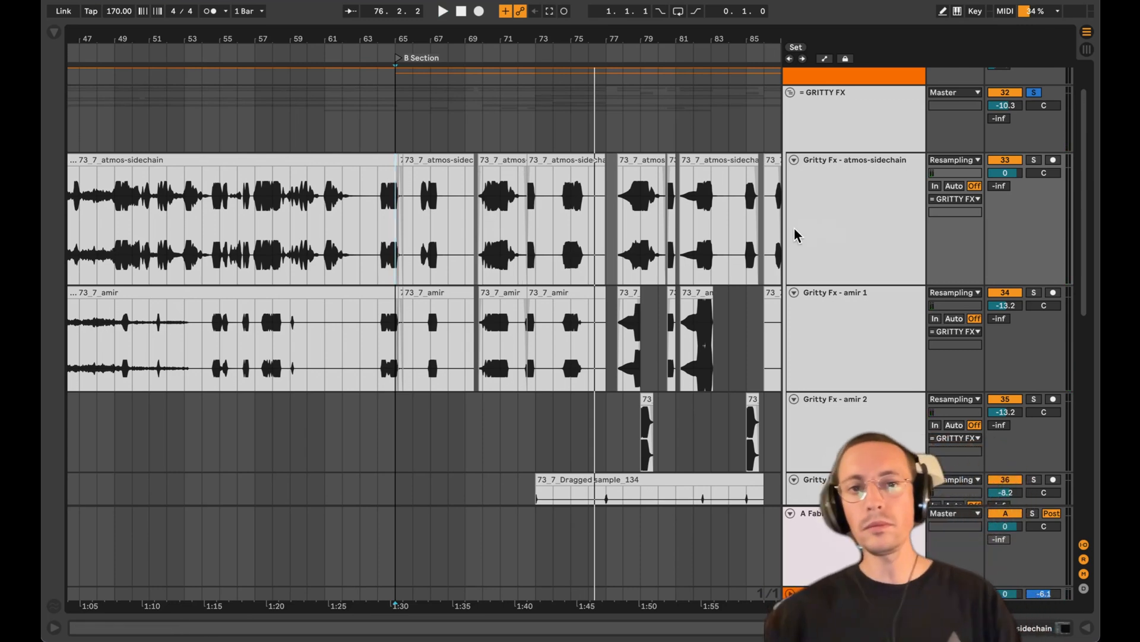
Fold the Gritty Fx - amir 1 and atmos-sidechain tracks
{"action": "scroll", "coordinate": [795, 236], "scroll_direction": "down", "scroll_amount": 1}
{"action": "scroll", "coordinate": [790, 293], "scroll_direction": "up", "scroll_amount": 1}
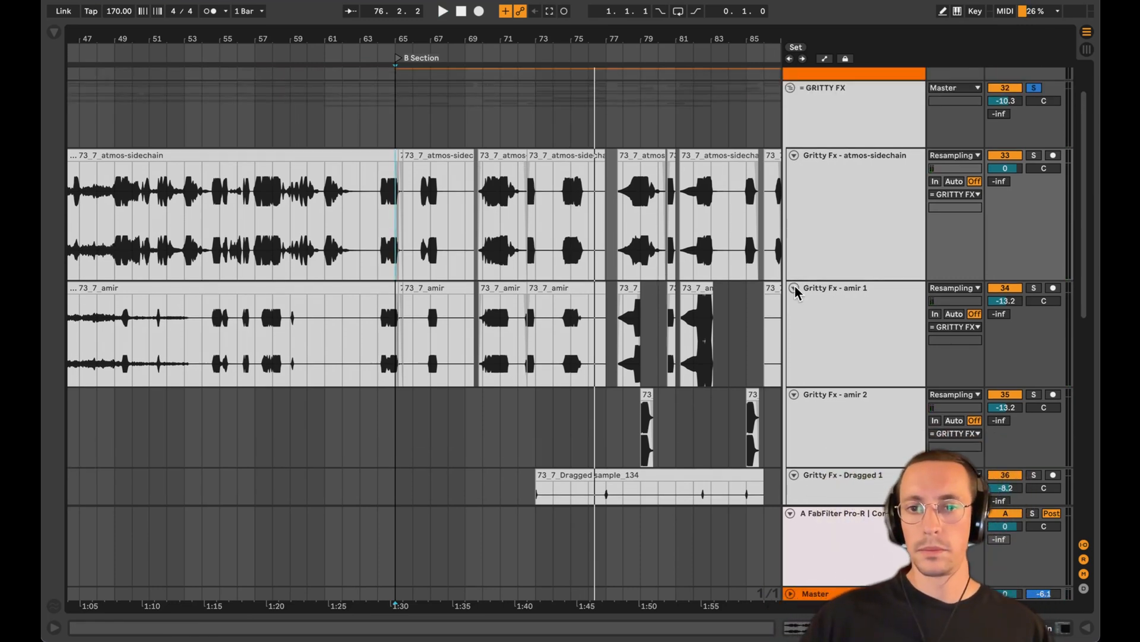
{"action": "left_click", "coordinate": [795, 287]}
{"action": "left_click", "coordinate": [795, 156]}
Show the device chain of Gritty Fx - amir 1 and inspect its FabFilter Pro-Q 3 curve
{"action": "left_click", "coordinate": [848, 130]}
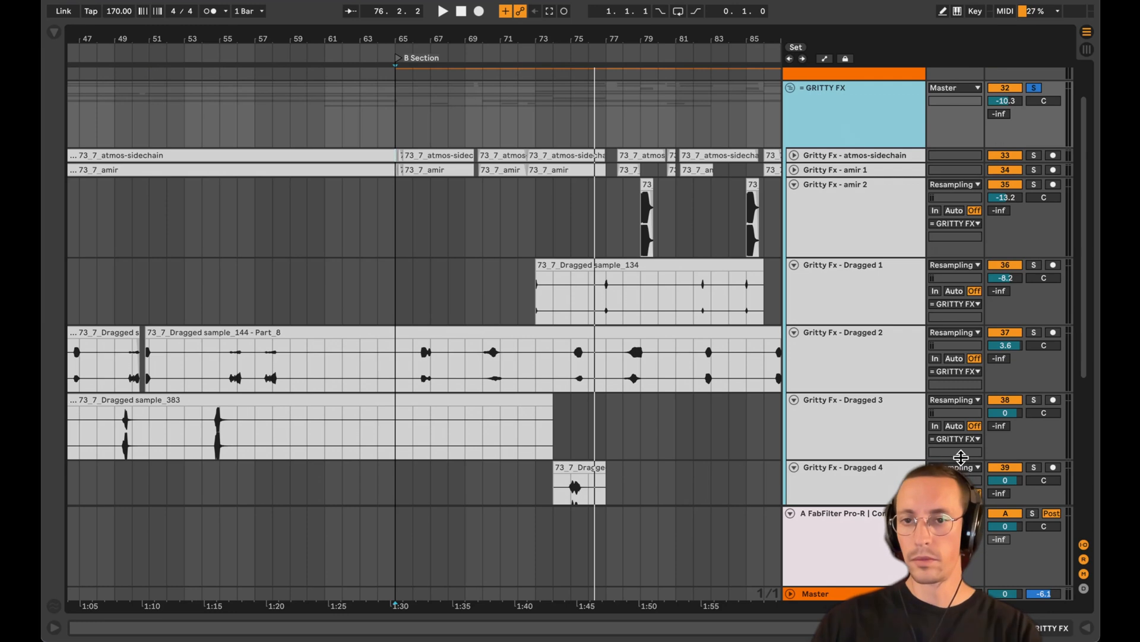
{"action": "key", "text": "Down"}
{"action": "key", "text": "Down"}
{"action": "left_click", "coordinate": [1061, 628]}
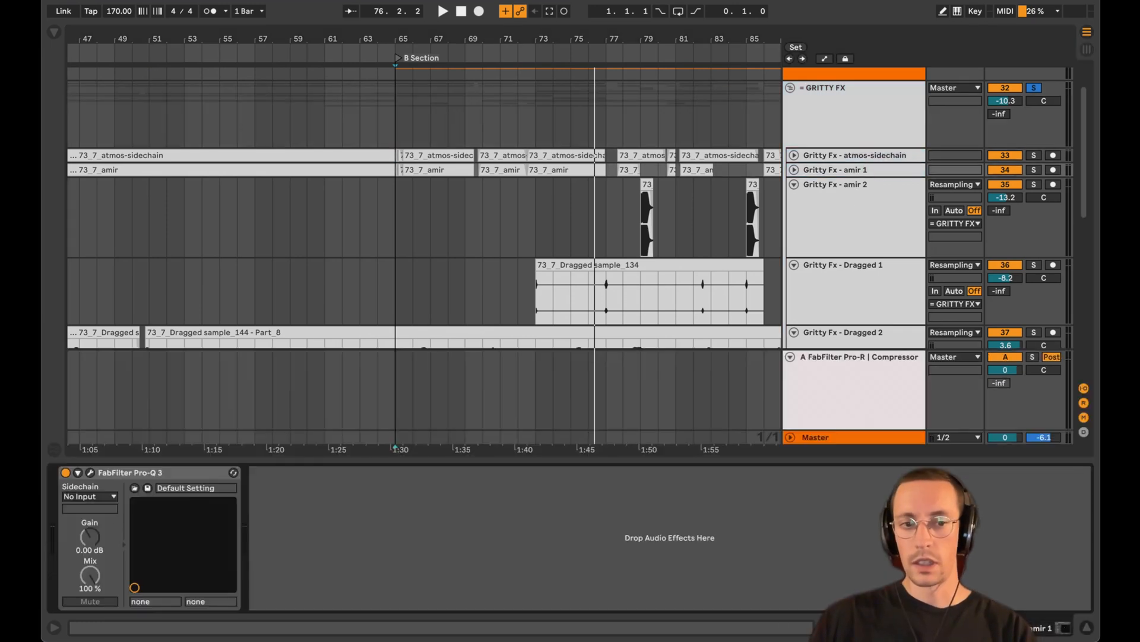
{"action": "left_click", "coordinate": [836, 162]}
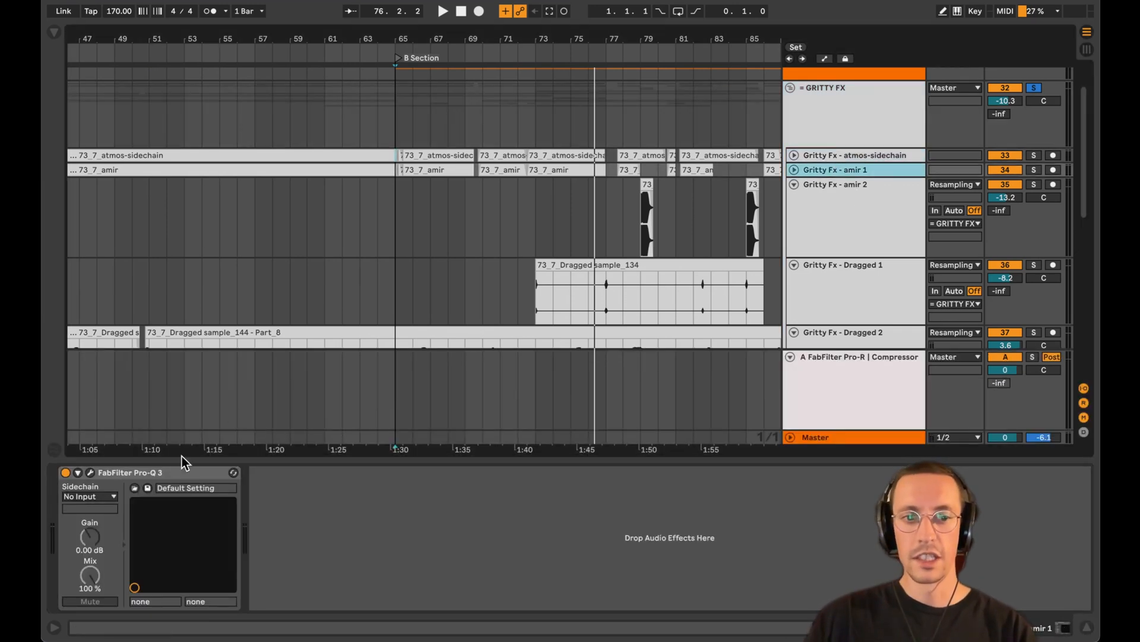
{"action": "left_click", "coordinate": [92, 473]}
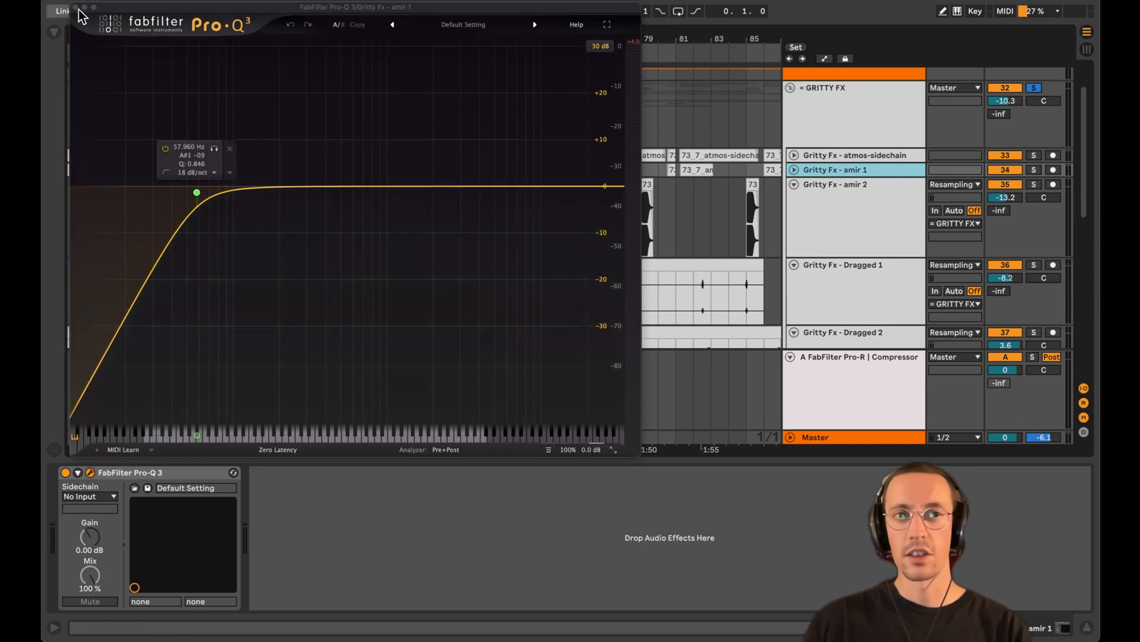
{"action": "left_click", "coordinate": [79, 12]}
Inspect the FabFilter Pro-Q 3 curve on Gritty Fx - amir 2 and select the Dragged 1 track
{"action": "left_click", "coordinate": [845, 156]}
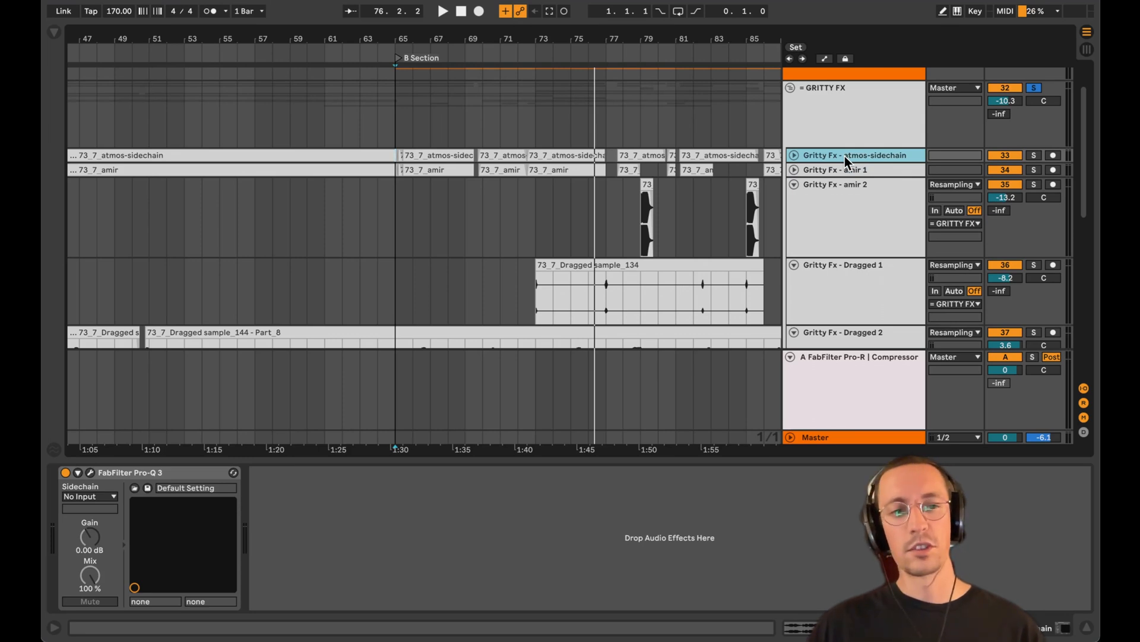
{"action": "key", "text": "Down"}
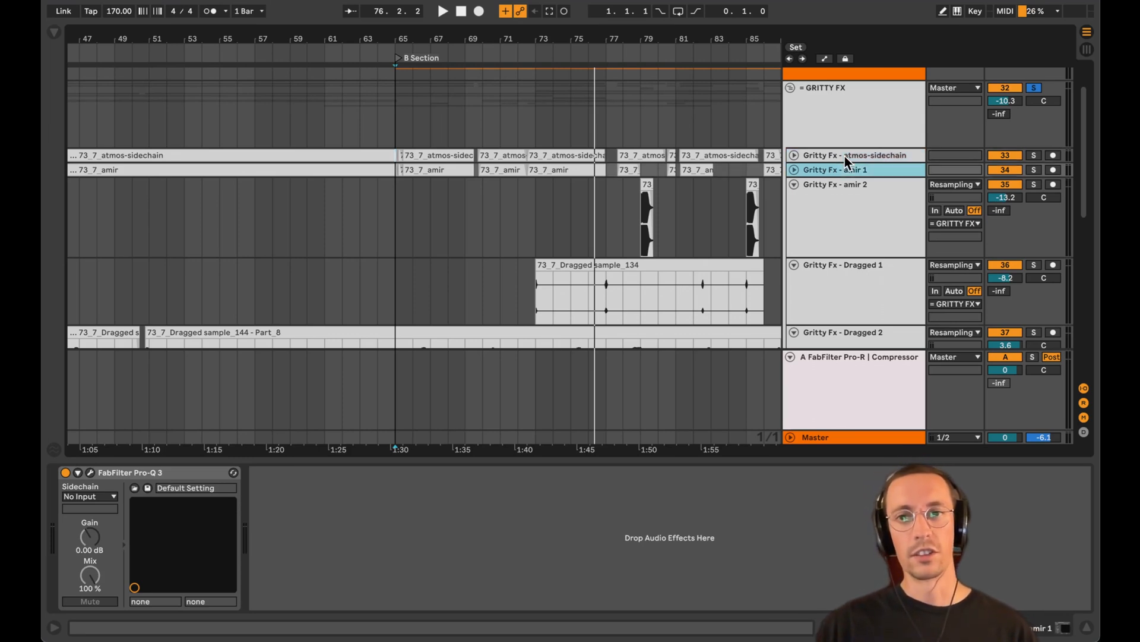
{"action": "key", "text": "Down"}
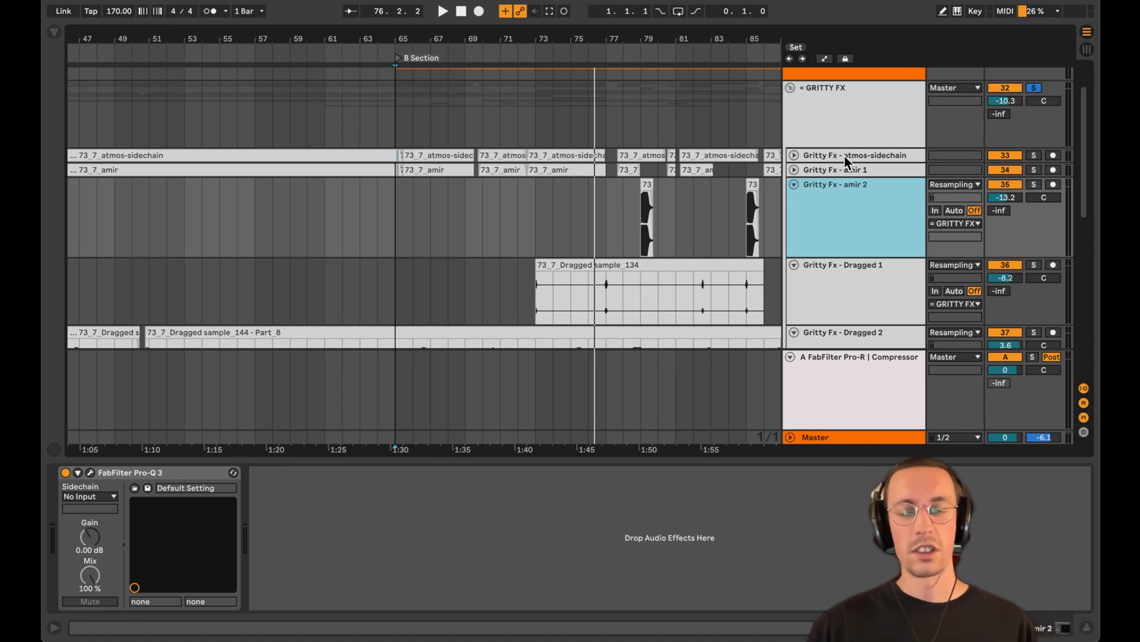
{"action": "left_click", "coordinate": [91, 473]}
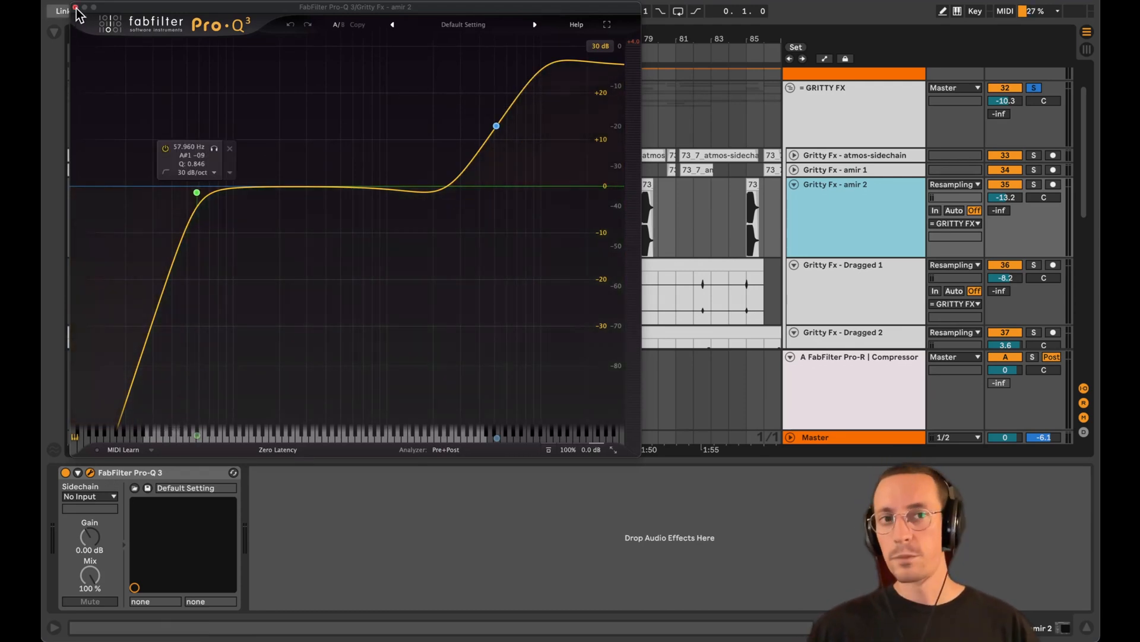
{"action": "left_click", "coordinate": [849, 280]}
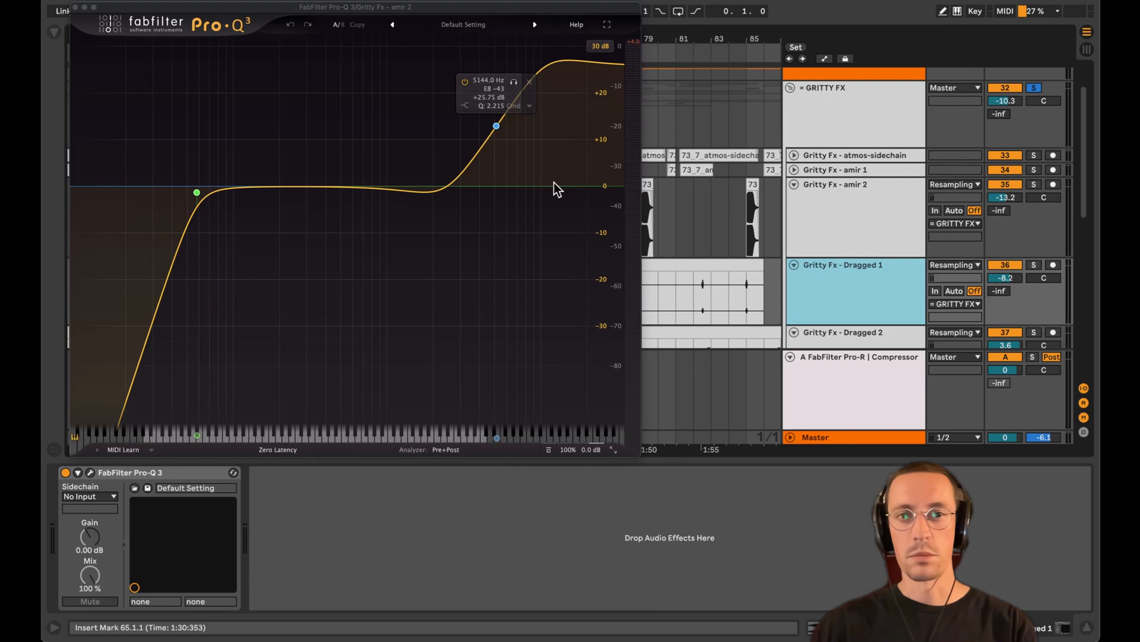
Inspect the FabFilter Pro-Q 3 curve on Gritty Fx - Dragged 1 in place of the amir 2 curve
{"action": "left_click", "coordinate": [76, 8]}
{"action": "left_click", "coordinate": [92, 473]}
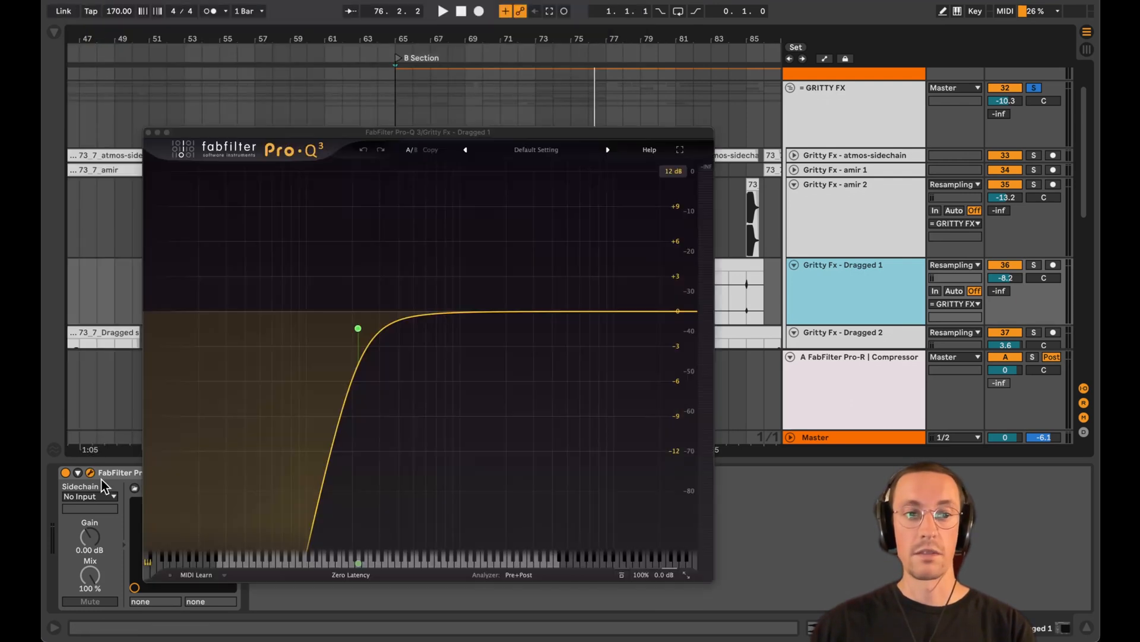
{"action": "left_click", "coordinate": [148, 132]}
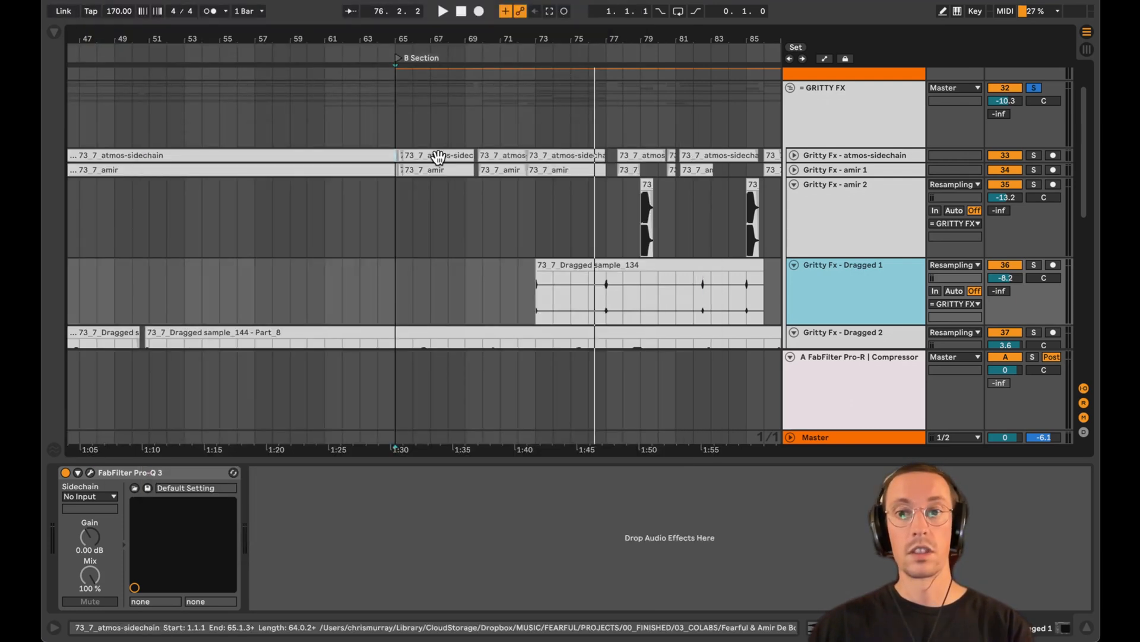
Fold the Gritty Fx - amir 2, Dragged 1 and Dragged 2 tracks
{"action": "left_click", "coordinate": [819, 204]}
{"action": "key", "text": "Left"}
{"action": "key", "text": "Down"}
{"action": "key", "text": "Left"}
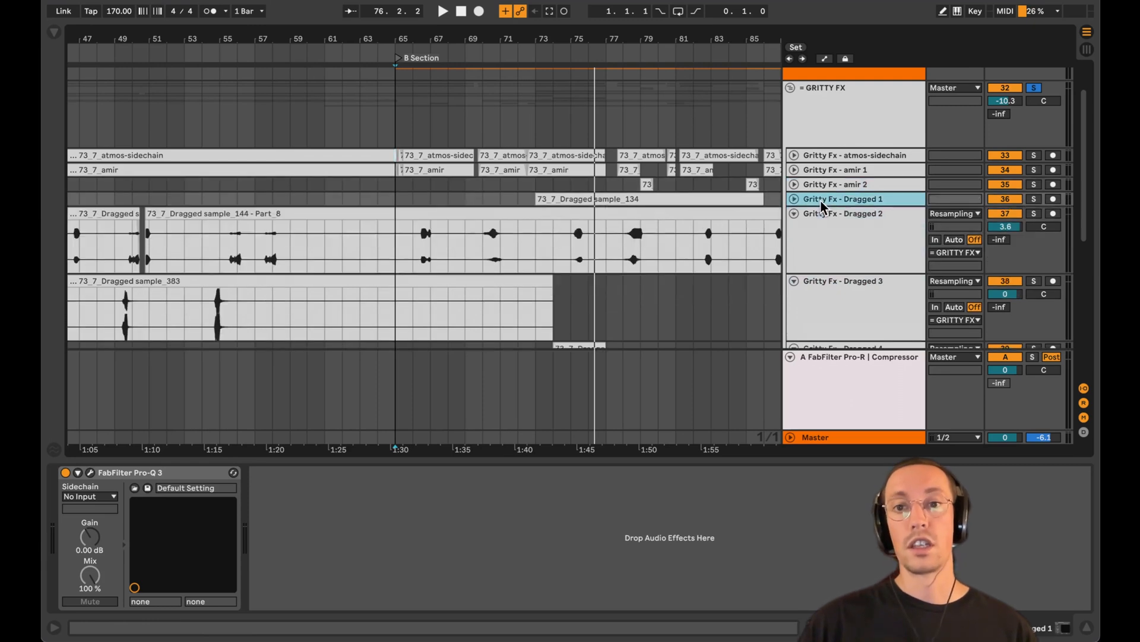
{"action": "key", "text": "Down"}
{"action": "key", "text": "Left"}
{"action": "key", "text": "Down"}
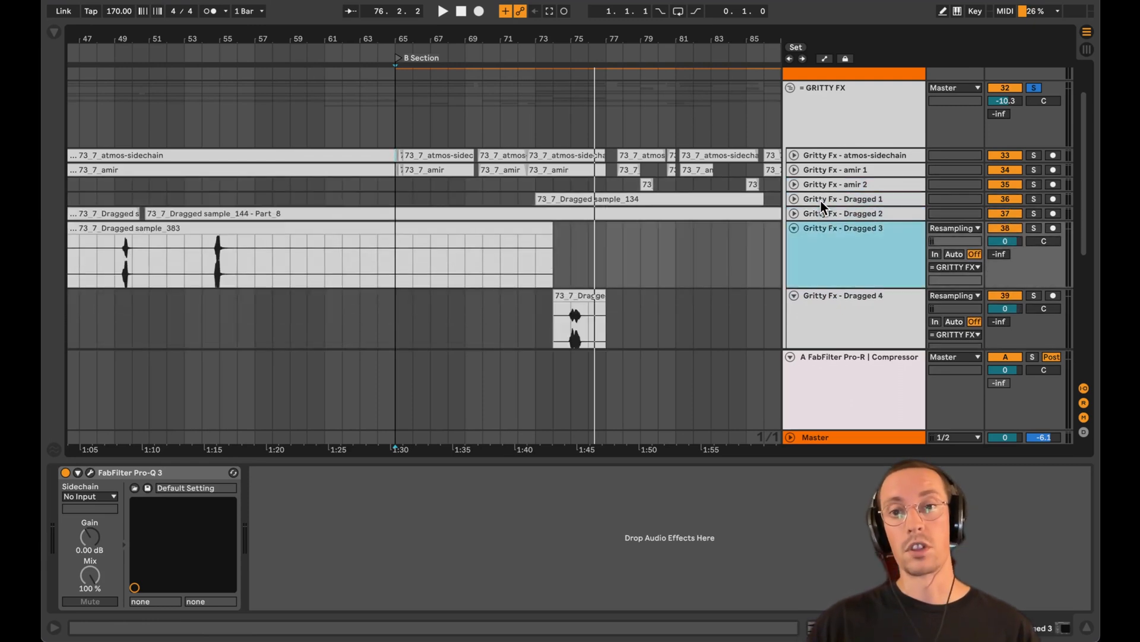
Fold the Gritty Fx - Dragged 3, 4, 5 and 6 tracks and select Dragged 7
{"action": "key", "text": "Left"}
{"action": "key", "text": "Down"}
{"action": "key", "text": "Down"}
{"action": "key", "text": "Left"}
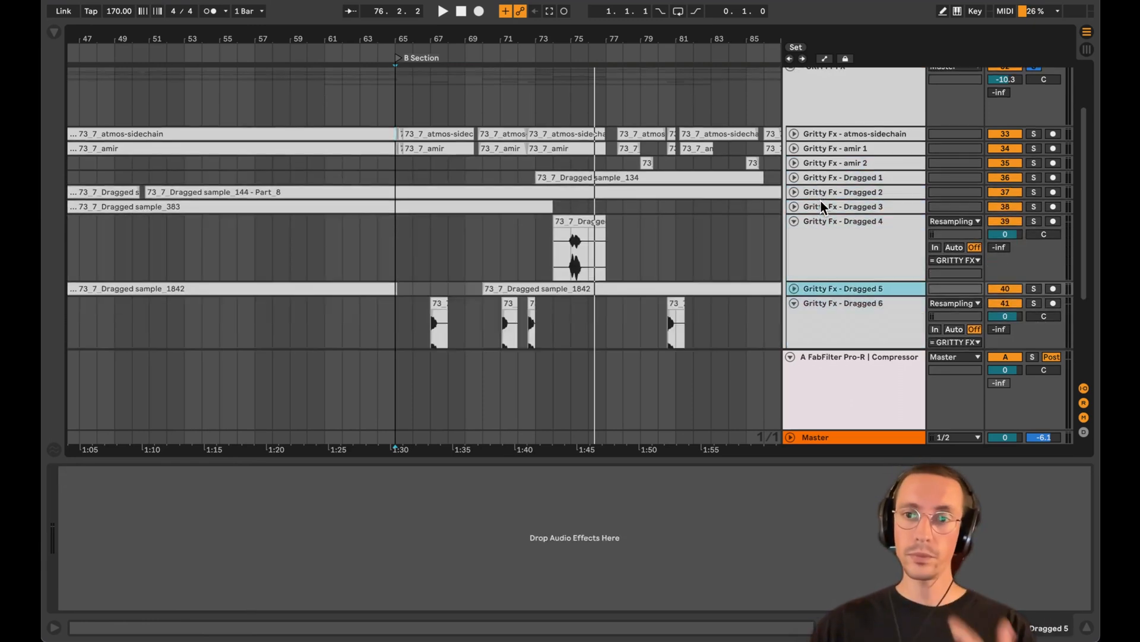
{"action": "key", "text": "Up"}
{"action": "key", "text": "Left"}
{"action": "key", "text": "Down"}
{"action": "key", "text": "Left"}
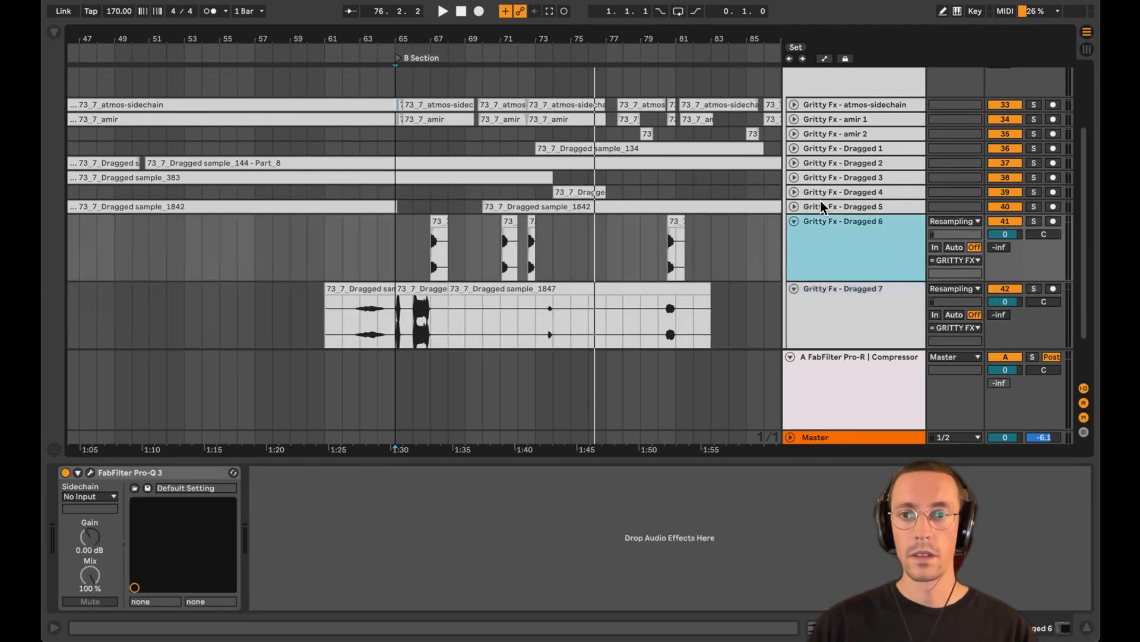
{"action": "key", "text": "Down"}
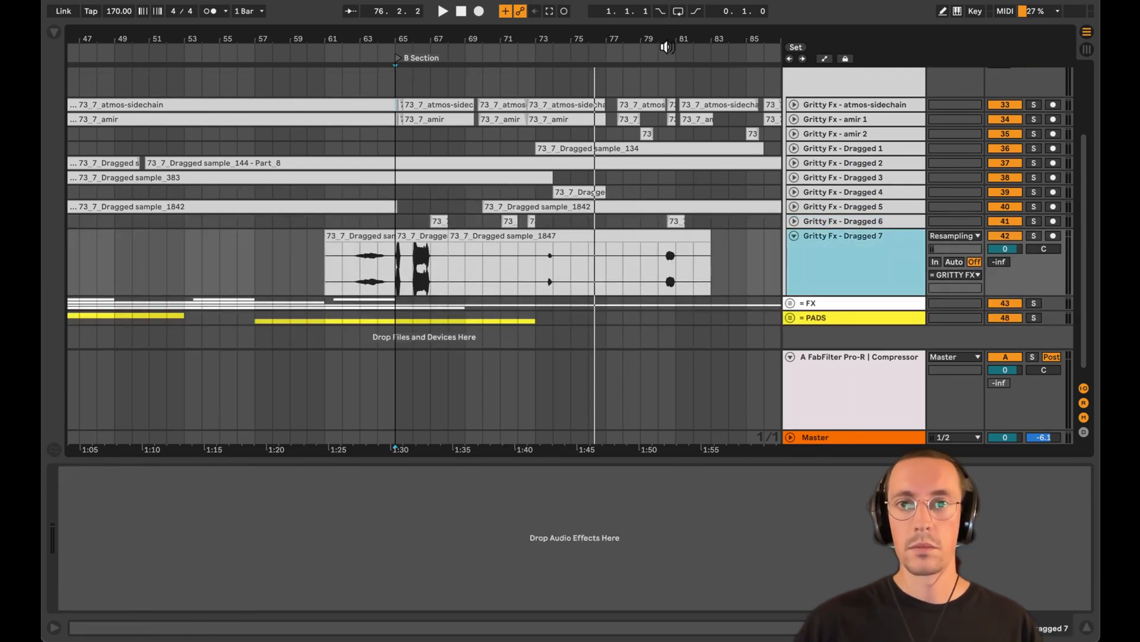
Select the 2nd DROP, bars 145 to 177, across the GRITTY FX tracks and unfold Dragged 2 and Dragged 3 to examine their clips
{"action": "left_click_drag", "start_coordinate": [668, 39], "coordinate": [310, 4]}
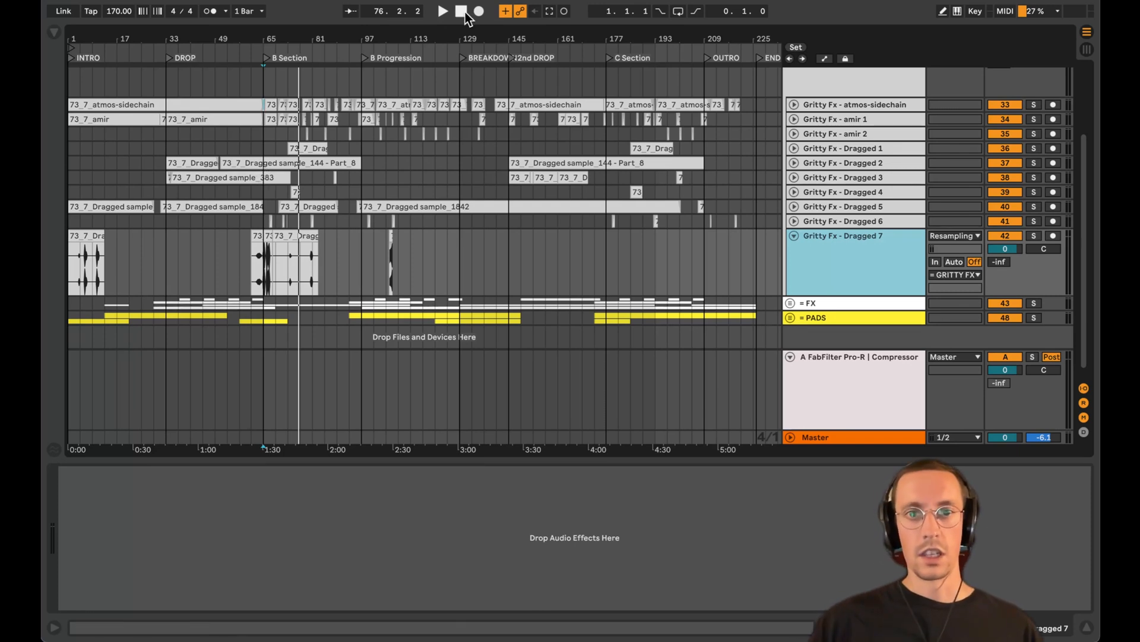
{"action": "left_click_drag", "start_coordinate": [505, 80], "coordinate": [604, 213]}
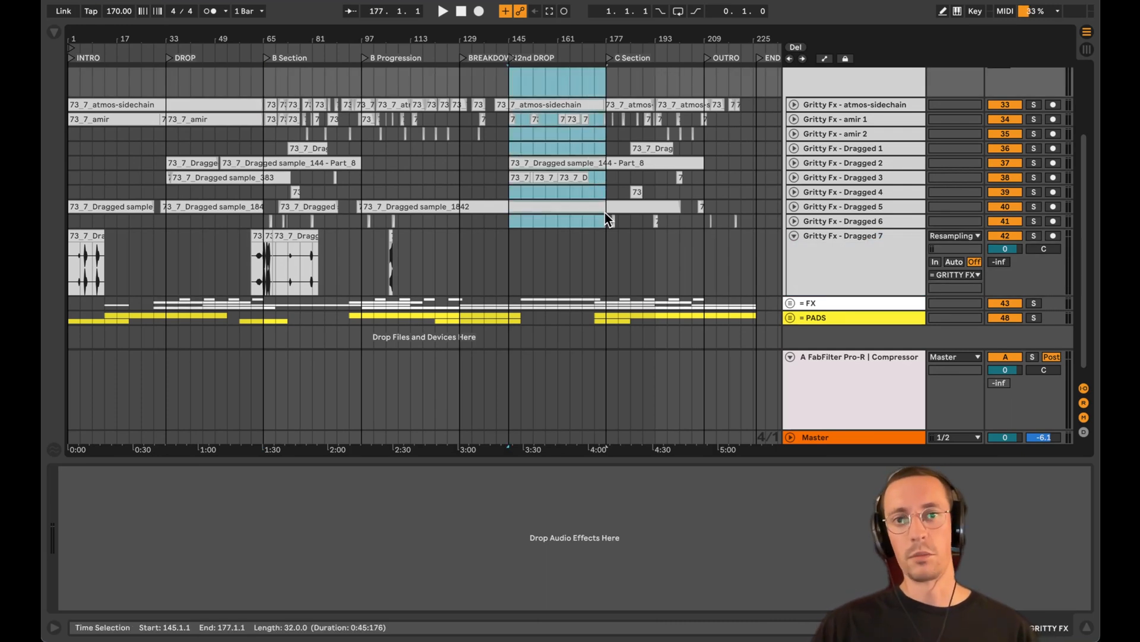
{"action": "left_click", "coordinate": [794, 176]}
{"action": "left_click", "coordinate": [793, 162]}
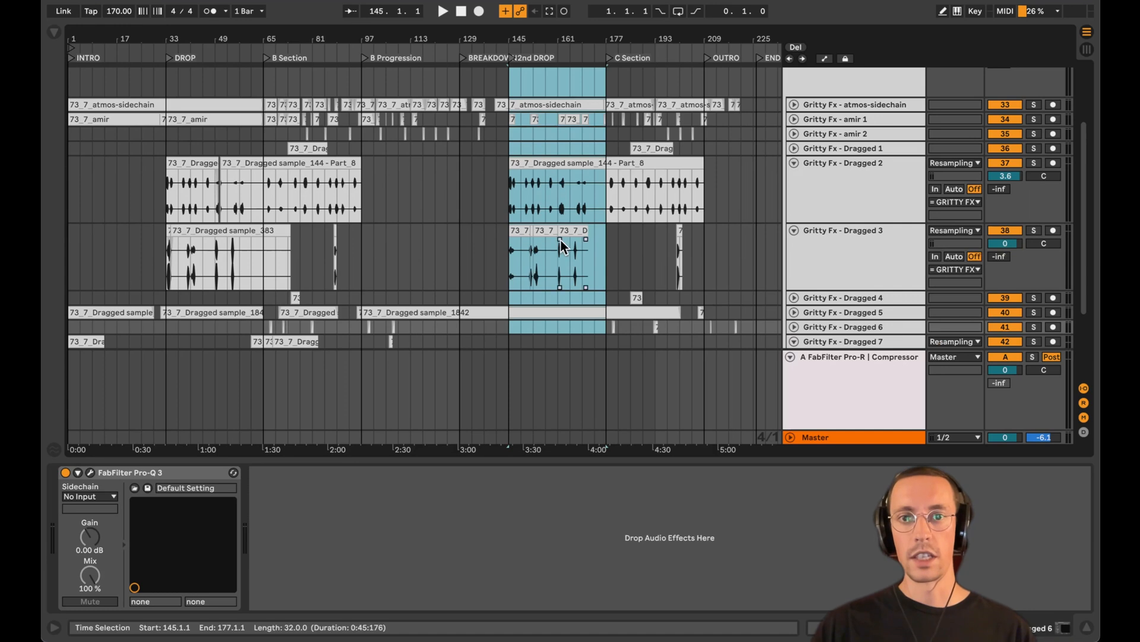
Unfold Gritty Fx - amir 1 to examine its C Section chops at bars 177 to 209, and mark the group's B Section at bars 65 to 97
{"action": "left_click", "coordinate": [793, 119]}
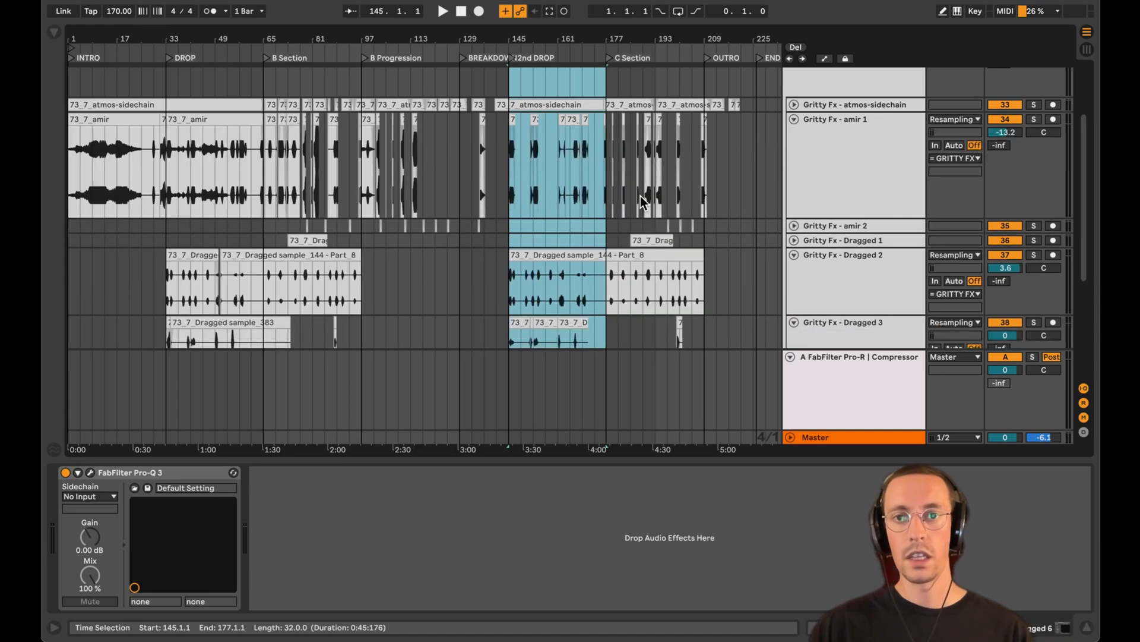
{"action": "left_click_drag", "start_coordinate": [606, 133], "coordinate": [706, 174]}
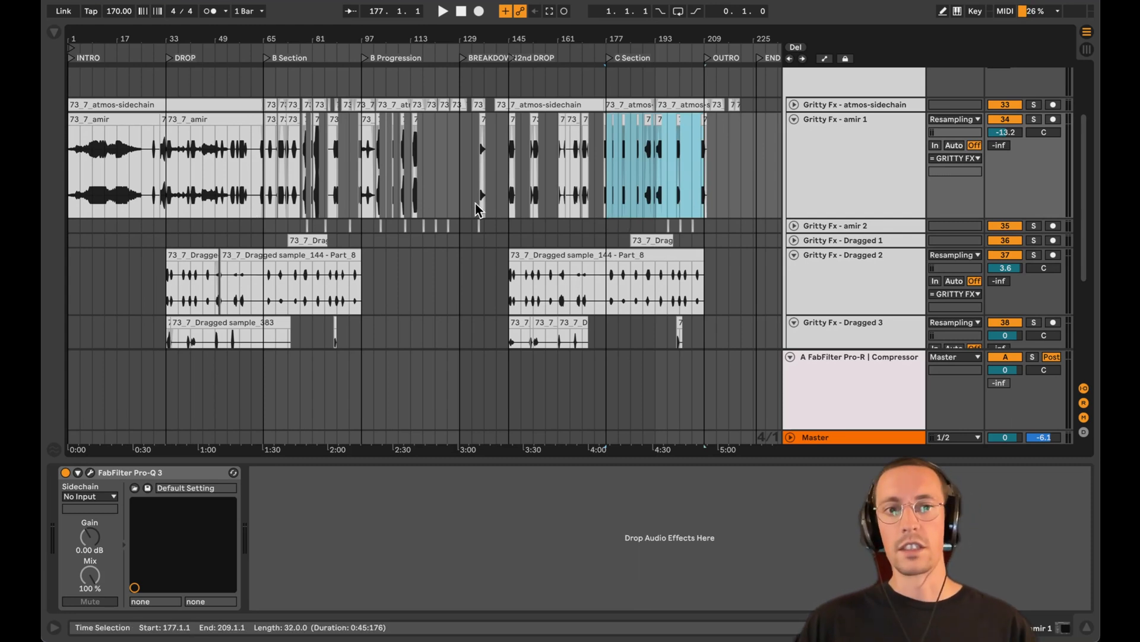
{"action": "scroll", "coordinate": [647, 183], "scroll_direction": "down", "scroll_amount": 1}
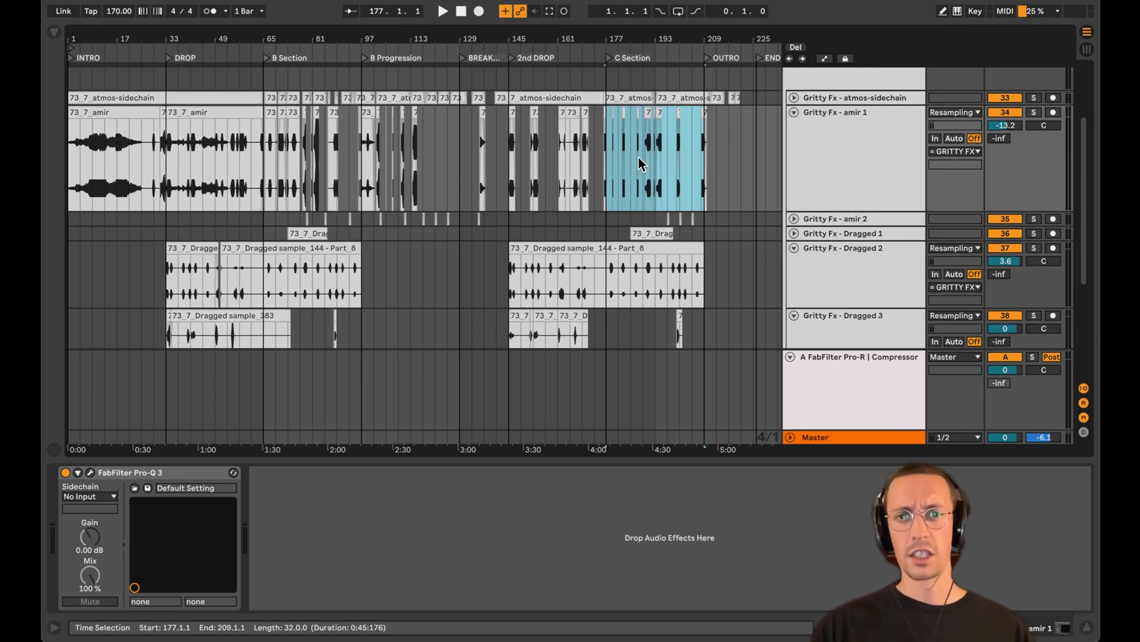
{"action": "scroll", "coordinate": [640, 158], "scroll_direction": "up", "scroll_amount": 5}
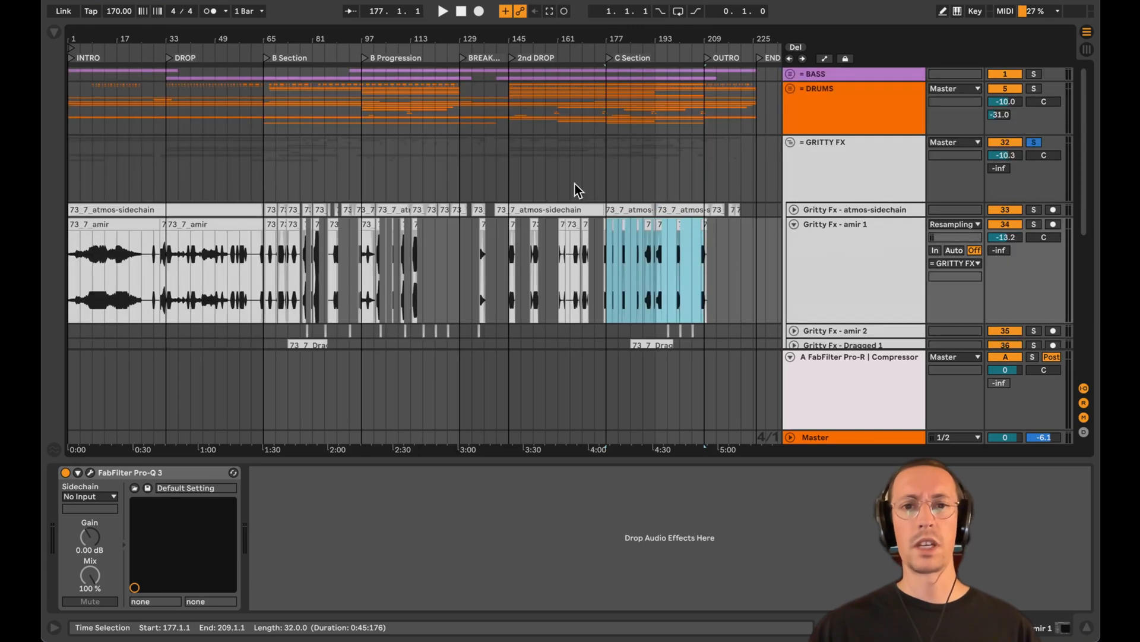
{"action": "left_click", "coordinate": [794, 224]}
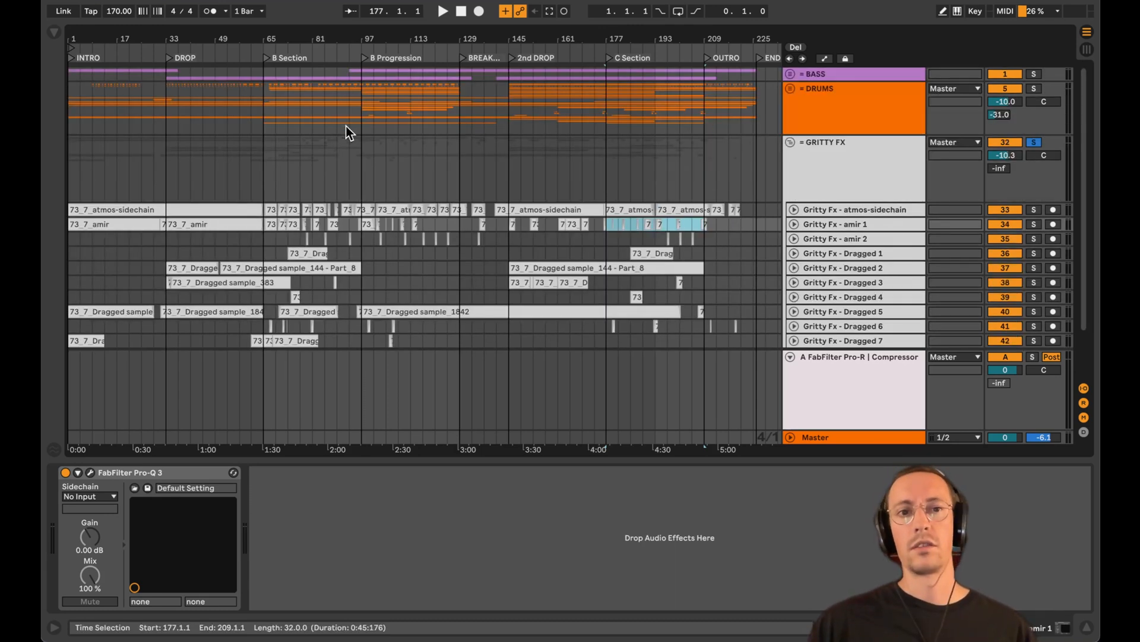
{"action": "left_click_drag", "start_coordinate": [269, 195], "coordinate": [360, 266]}
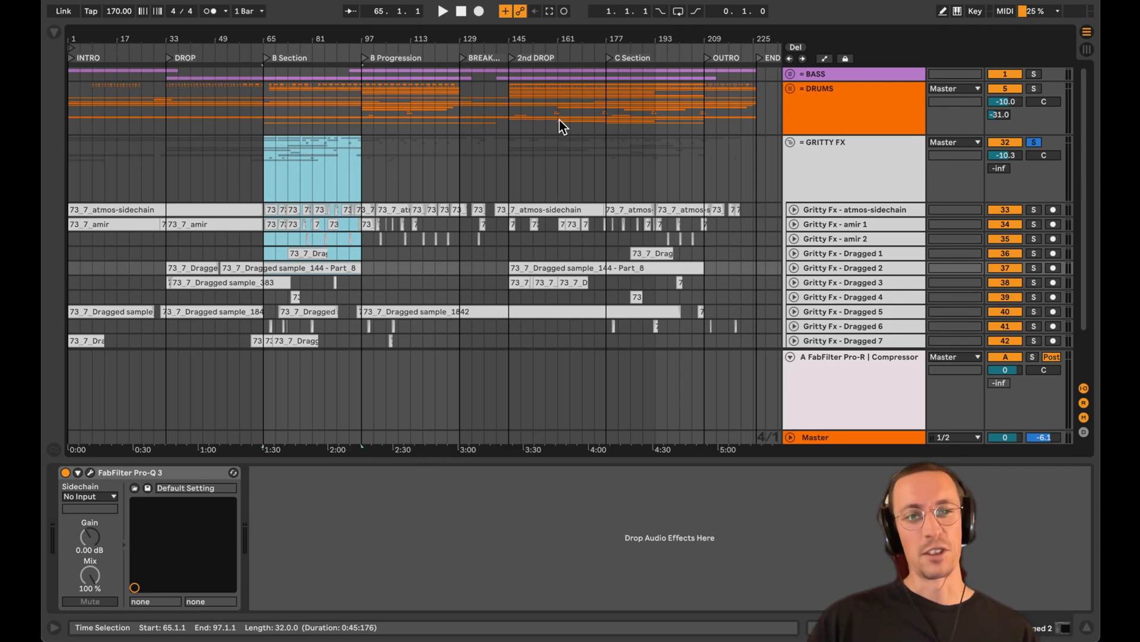
Unsolo and fold the GRITTY FX group, and unfold the FX group
{"action": "left_click", "coordinate": [803, 172]}
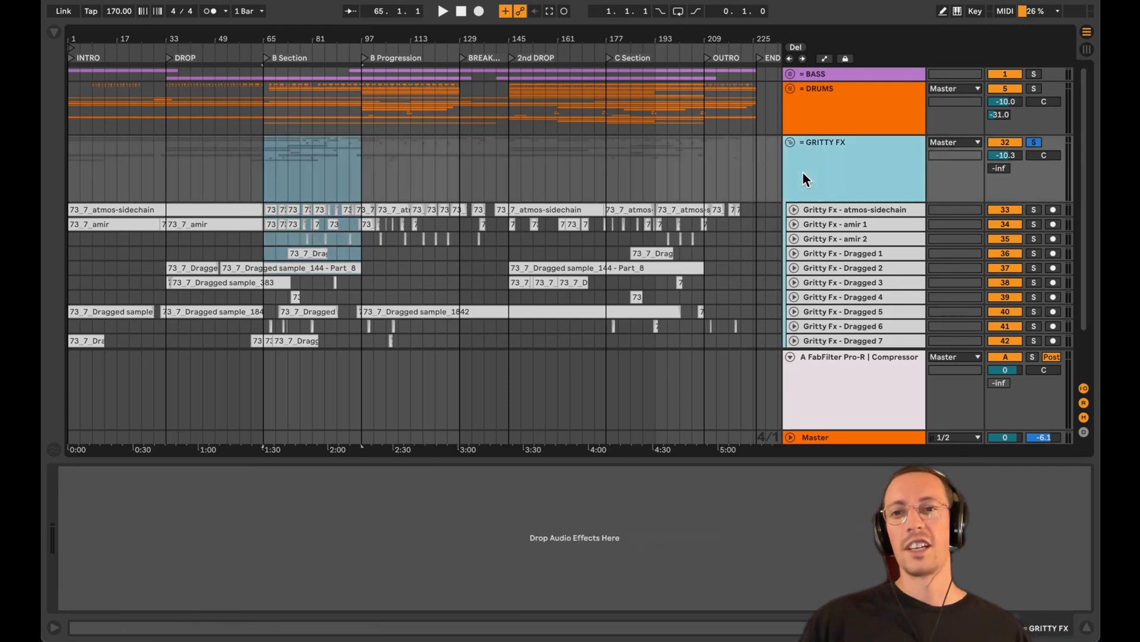
{"action": "left_click", "coordinate": [1033, 142]}
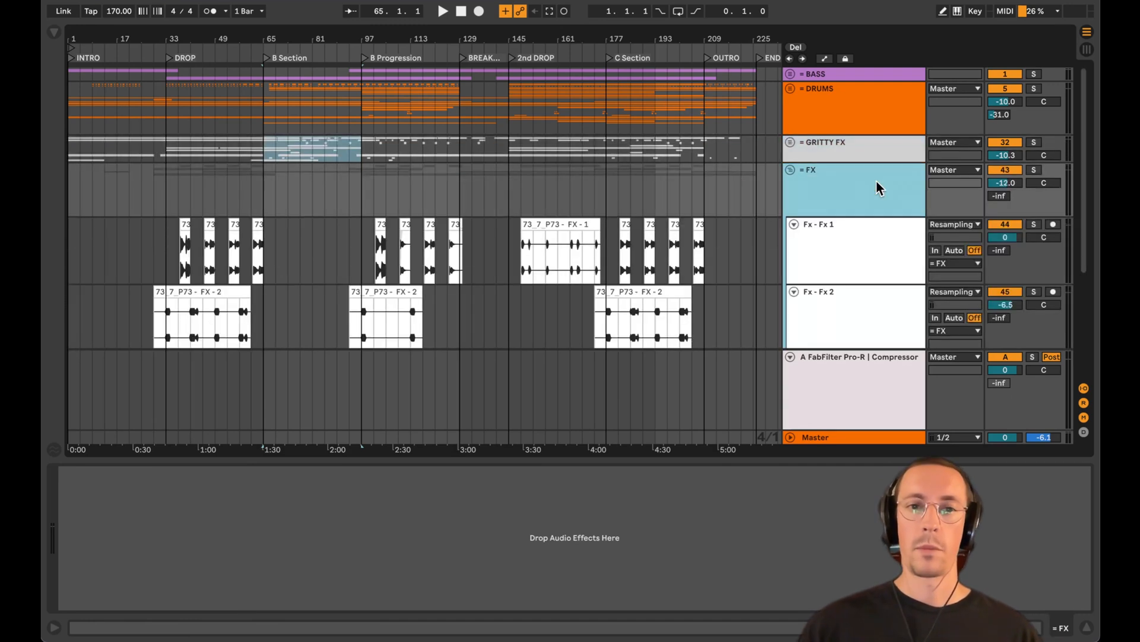
Solo the FX group and play it from the start of the B Progression at bar 97
{"action": "left_click", "coordinate": [364, 249]}
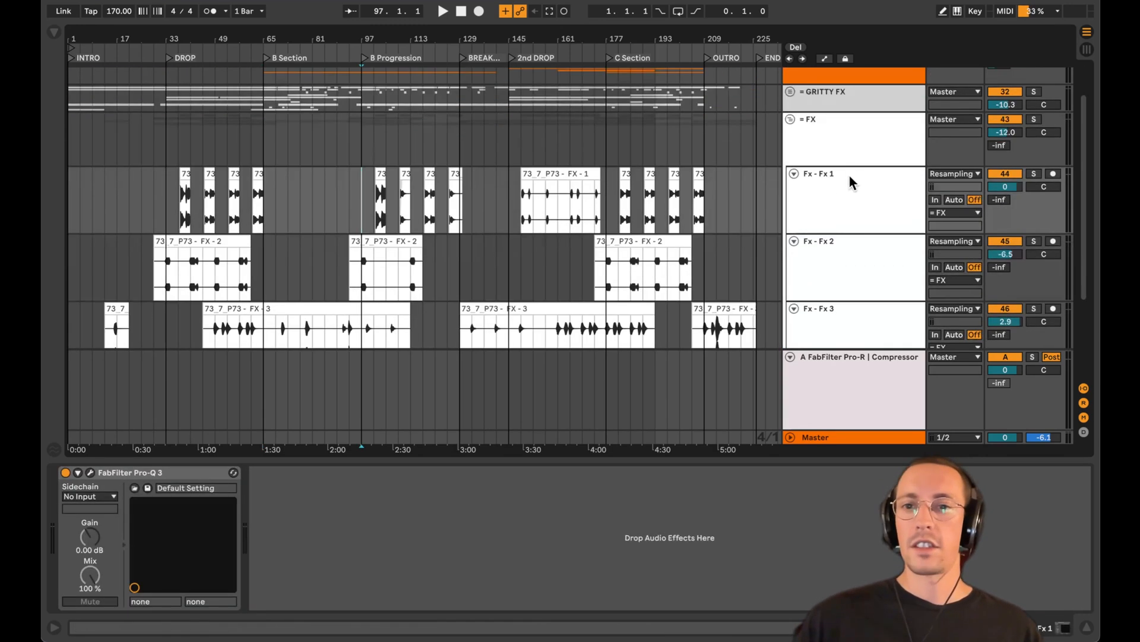
{"action": "scroll", "coordinate": [785, 208], "scroll_direction": "down", "scroll_amount": 1}
{"action": "scroll", "coordinate": [785, 206], "scroll_direction": "up", "scroll_amount": 5}
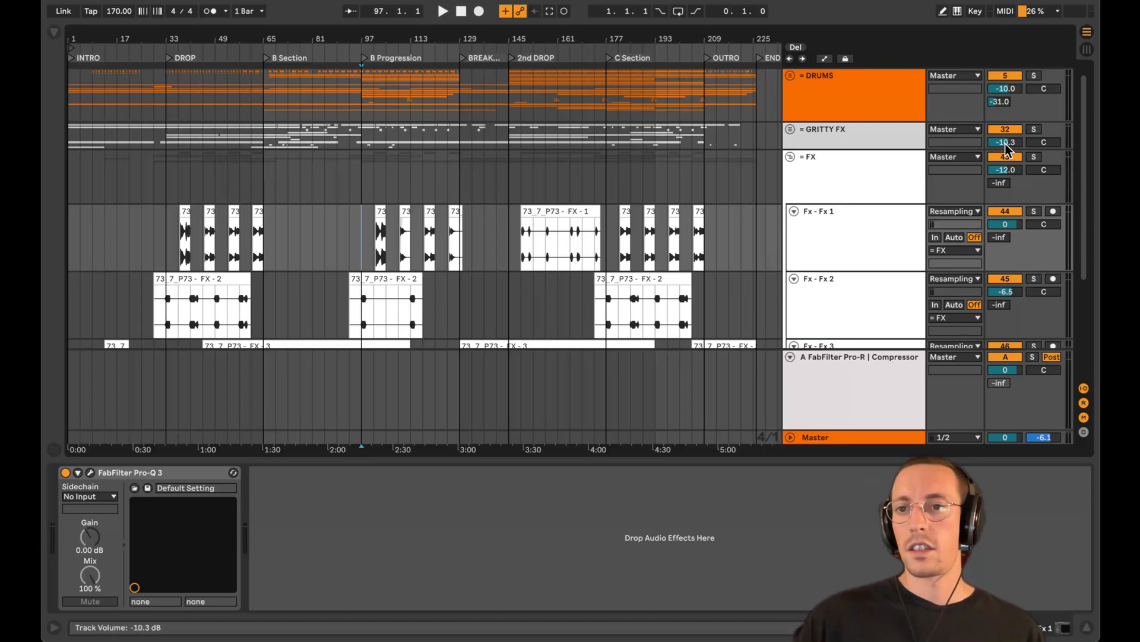
{"action": "left_click", "coordinate": [1034, 157]}
{"action": "key", "text": "space"}
{"action": "left_click_drag", "start_coordinate": [365, 45], "coordinate": [417, 336]}
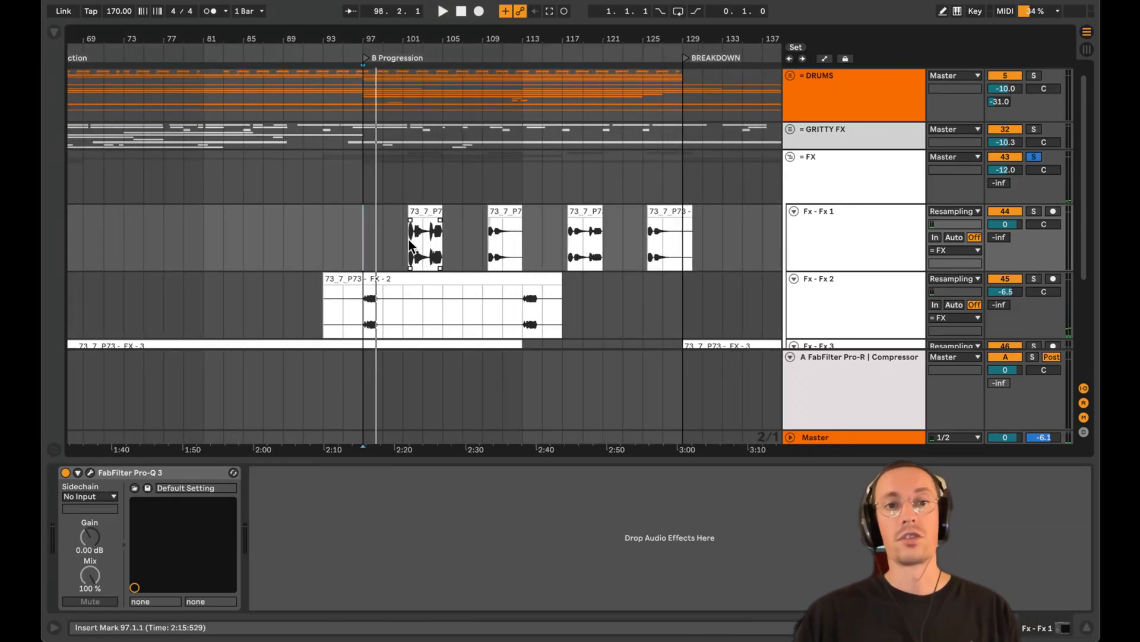
Play the first Fx - Fx 1 clip of the B Progression from bar 101.3 and bring all four FX tracks into view
{"action": "left_click", "coordinate": [415, 213]}
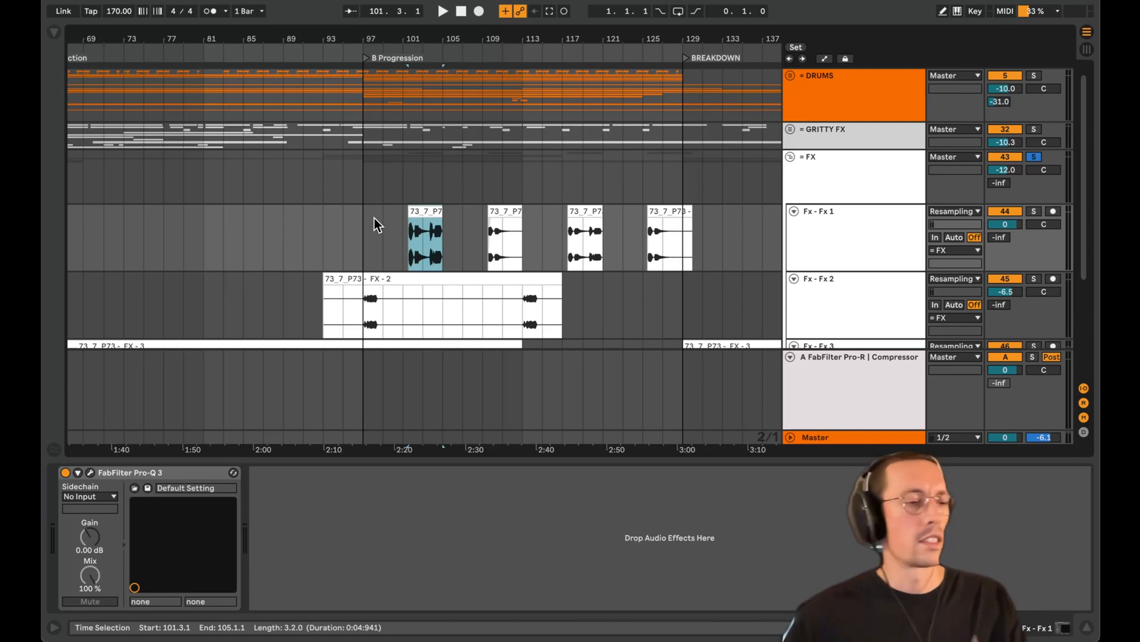
{"action": "key", "text": "space"}
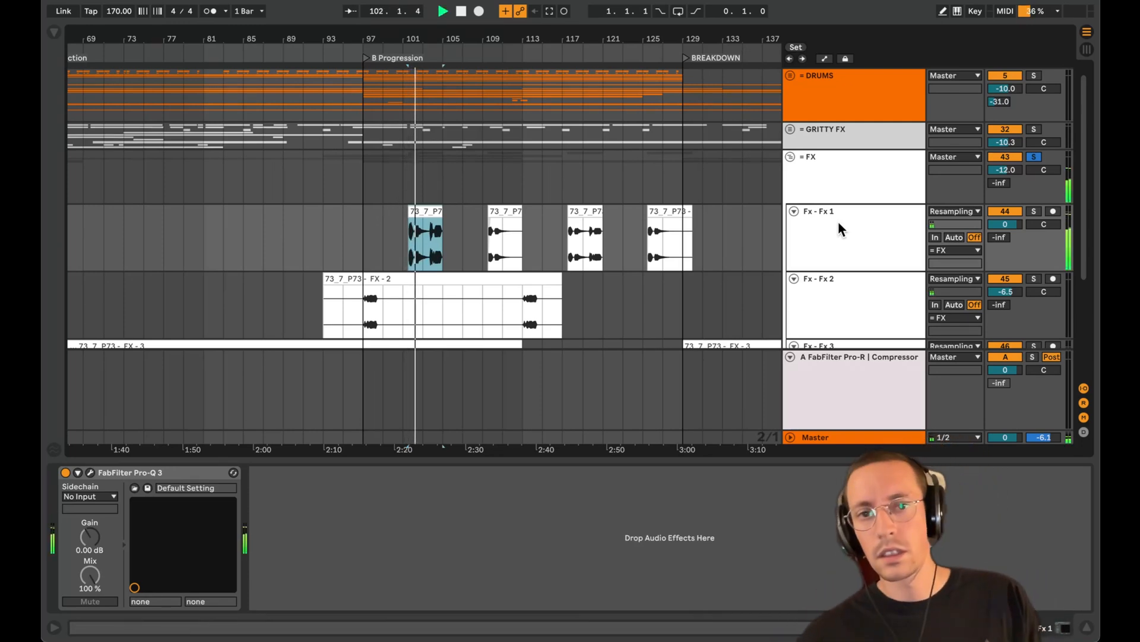
{"action": "mouse_move", "coordinate": [387, 37]}
{"action": "left_mouse_down"}
{"action": "mouse_move", "coordinate": [389, 65]}
{"action": "mouse_move", "coordinate": [390, 50]}
{"action": "left_mouse_up"}
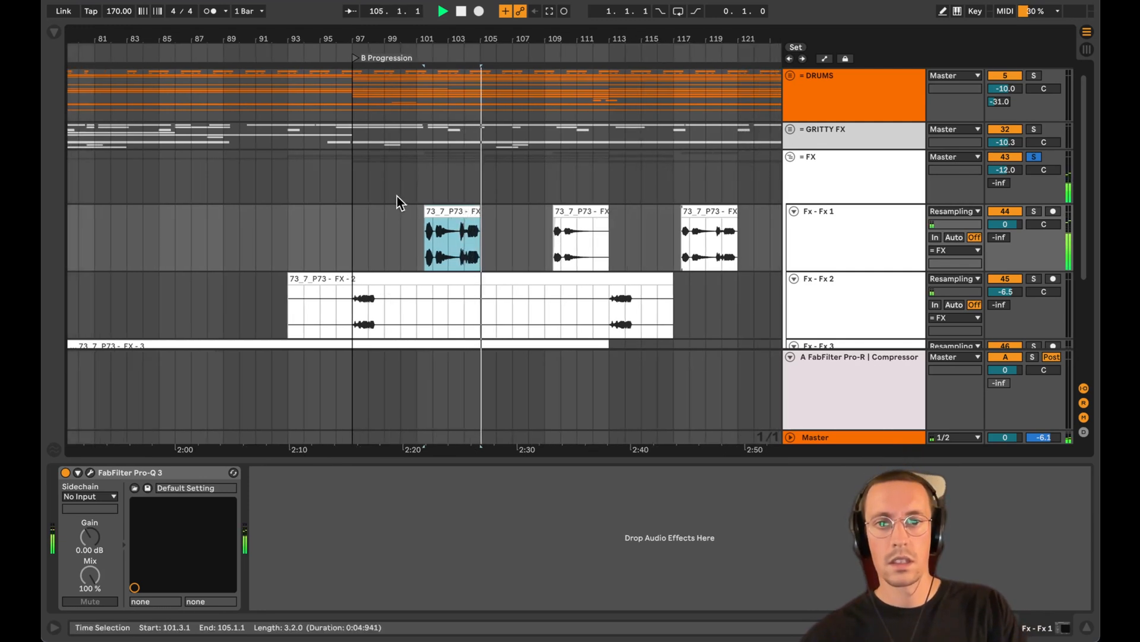
{"action": "scroll", "coordinate": [398, 195], "scroll_direction": "down", "scroll_amount": 3}
{"action": "key", "text": "space"}
{"action": "scroll", "coordinate": [468, 162], "scroll_direction": "down", "scroll_amount": 1}
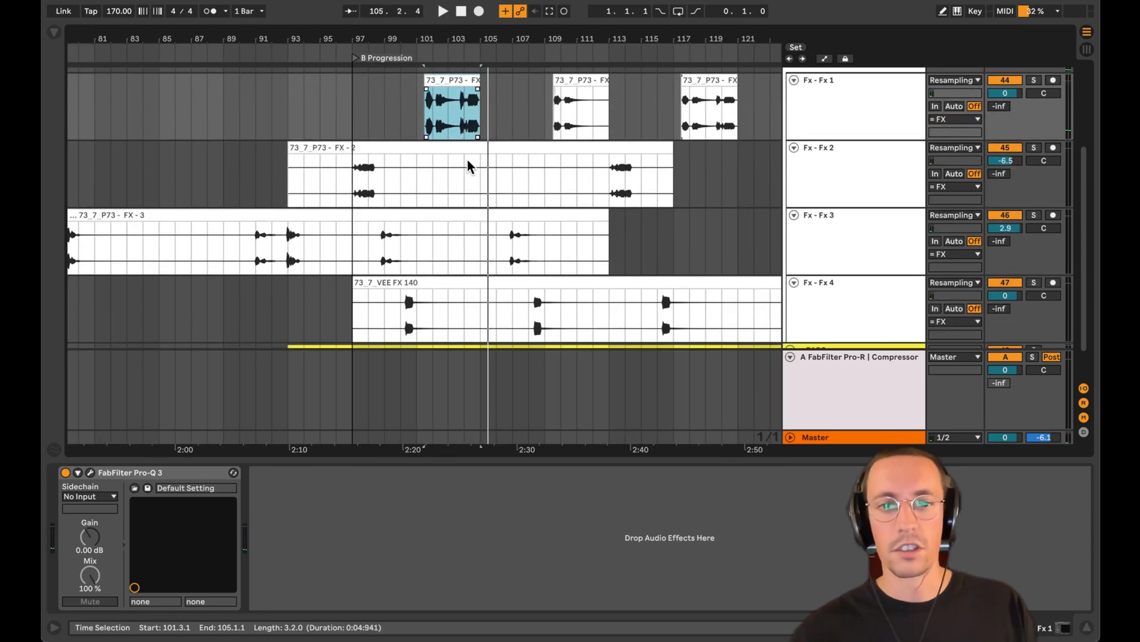
Play Fx - Fx 4 soloed from bar 100, and switch its solo off again
{"action": "left_click", "coordinate": [408, 311]}
{"action": "left_click", "coordinate": [1034, 283]}
{"action": "key", "text": "space"}
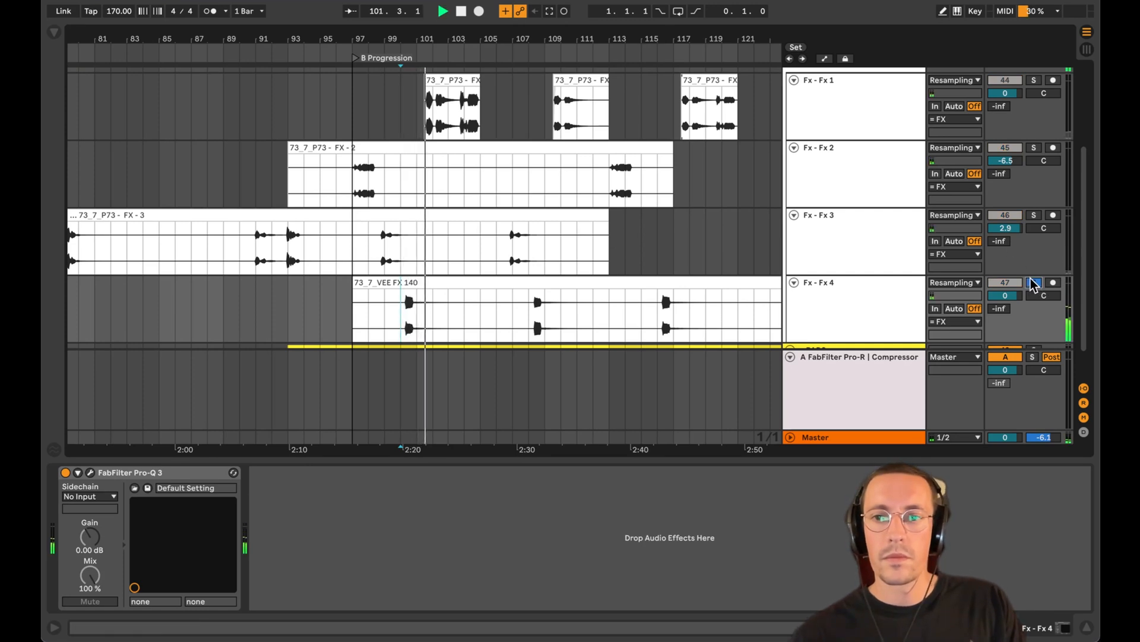
{"action": "left_click", "coordinate": [1034, 283]}
{"action": "key", "text": "space"}
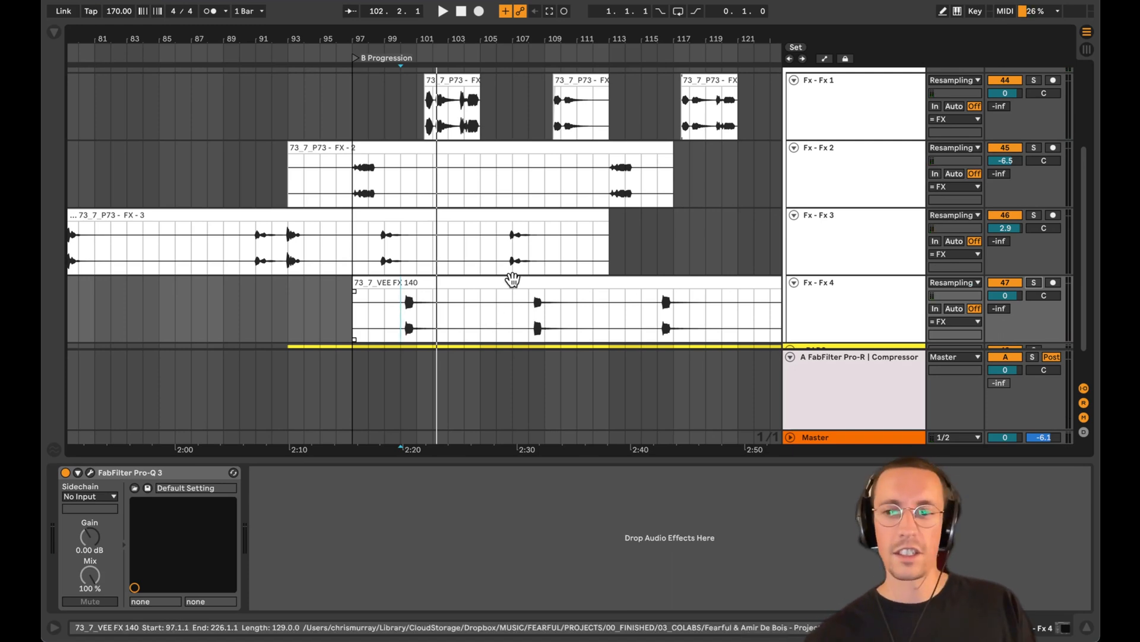
Play the FX tracks from bar 97 and examine how the hits on Fx 2, Fx 3 and Fx 4 follow one another
{"action": "left_click", "coordinate": [353, 309]}
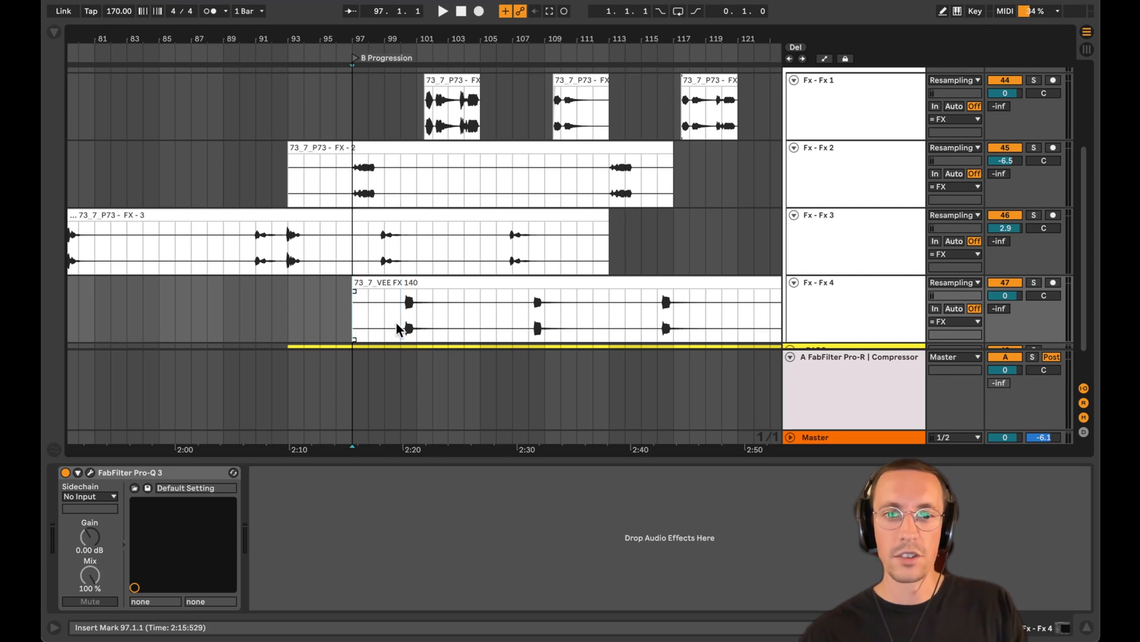
{"action": "left_click_drag", "start_coordinate": [398, 328], "coordinate": [435, 315]}
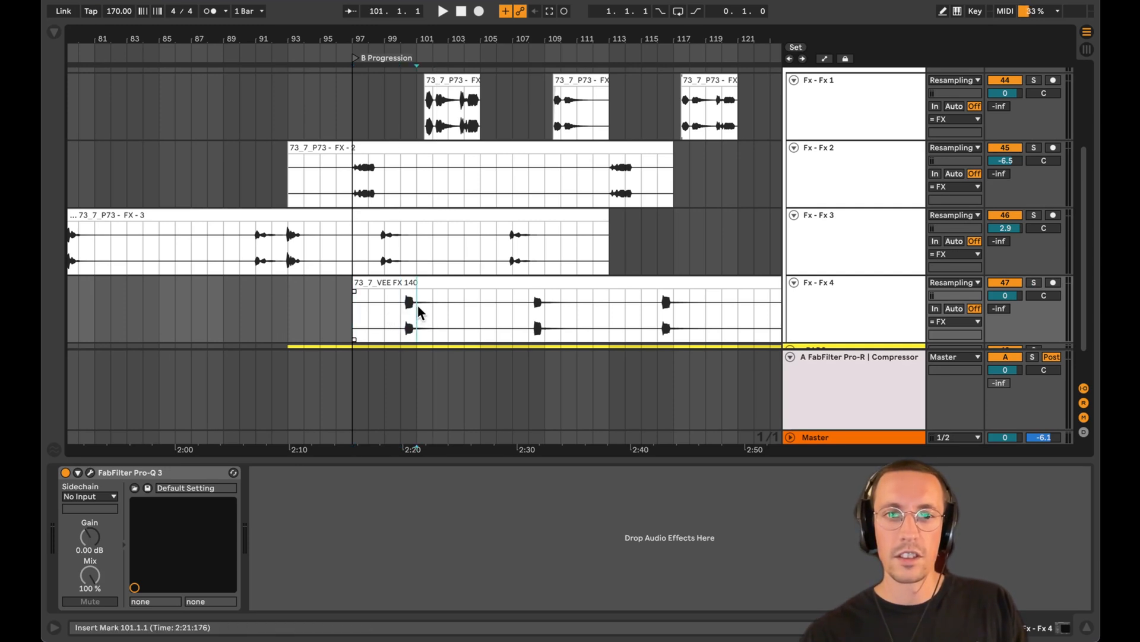
{"action": "left_click", "coordinate": [416, 182]}
{"action": "left_click", "coordinate": [377, 306]}
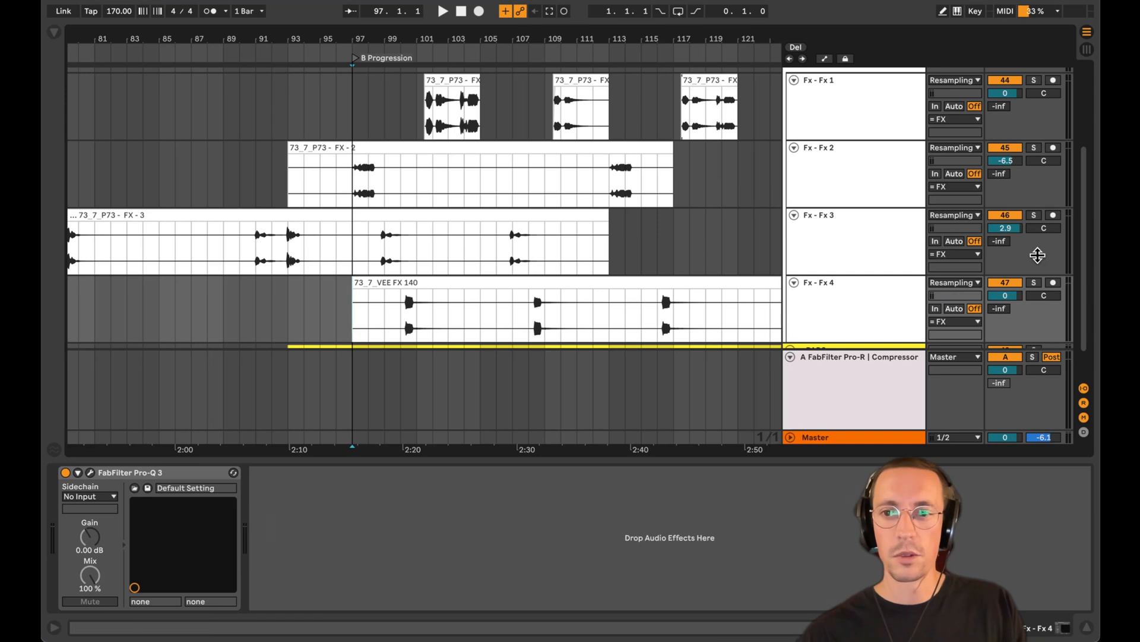
{"action": "key", "text": "space"}
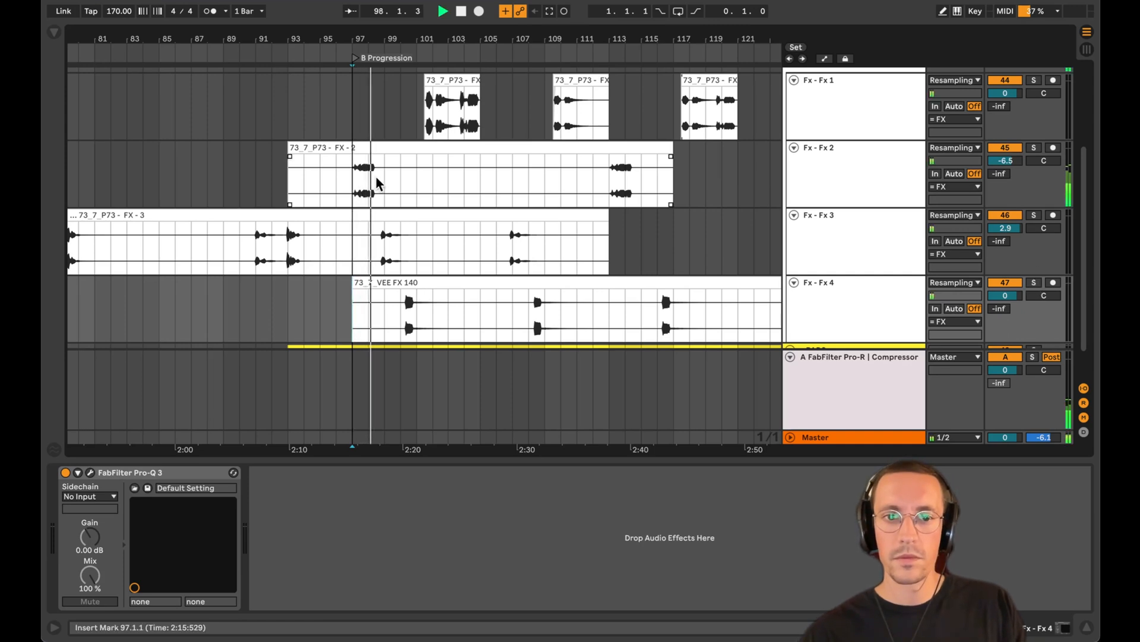
{"action": "left_click_drag", "start_coordinate": [394, 39], "coordinate": [338, 51]}
{"action": "key", "text": "space"}
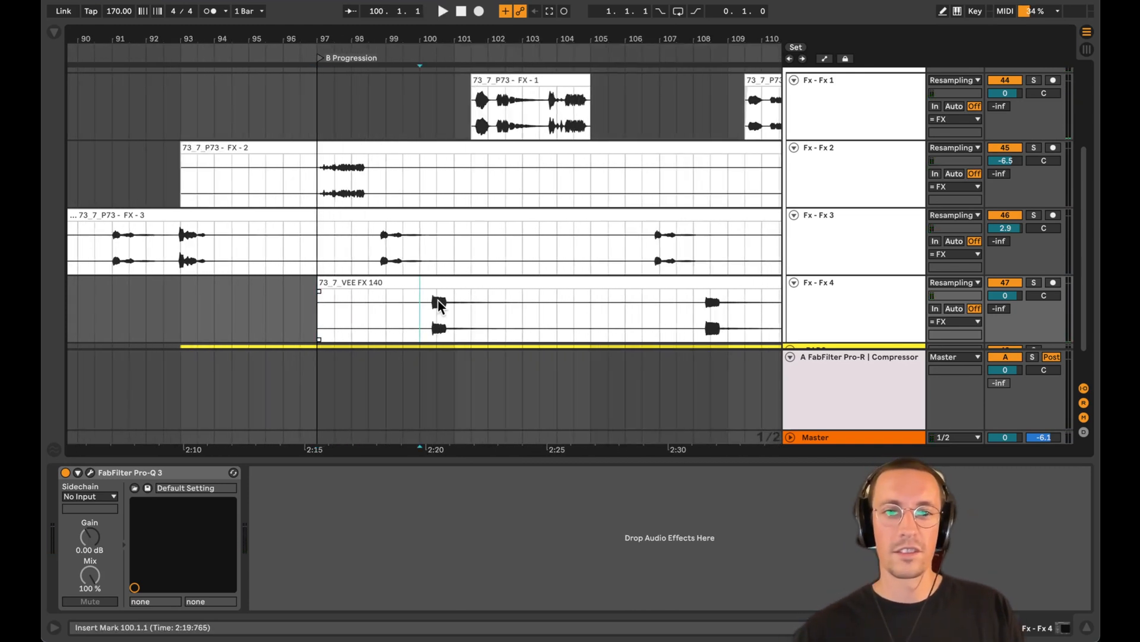
Play the FX tracks from bar 100 and select the Fx - Fx 3 clip that starts at bar 129
{"action": "left_click", "coordinate": [436, 300]}
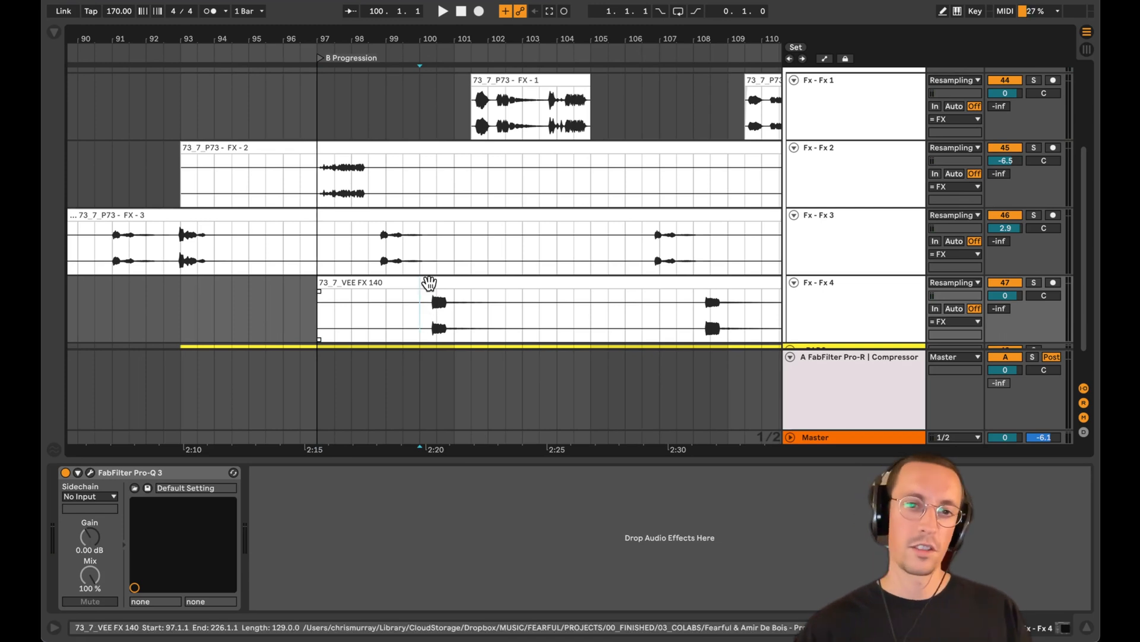
{"action": "key", "text": "space"}
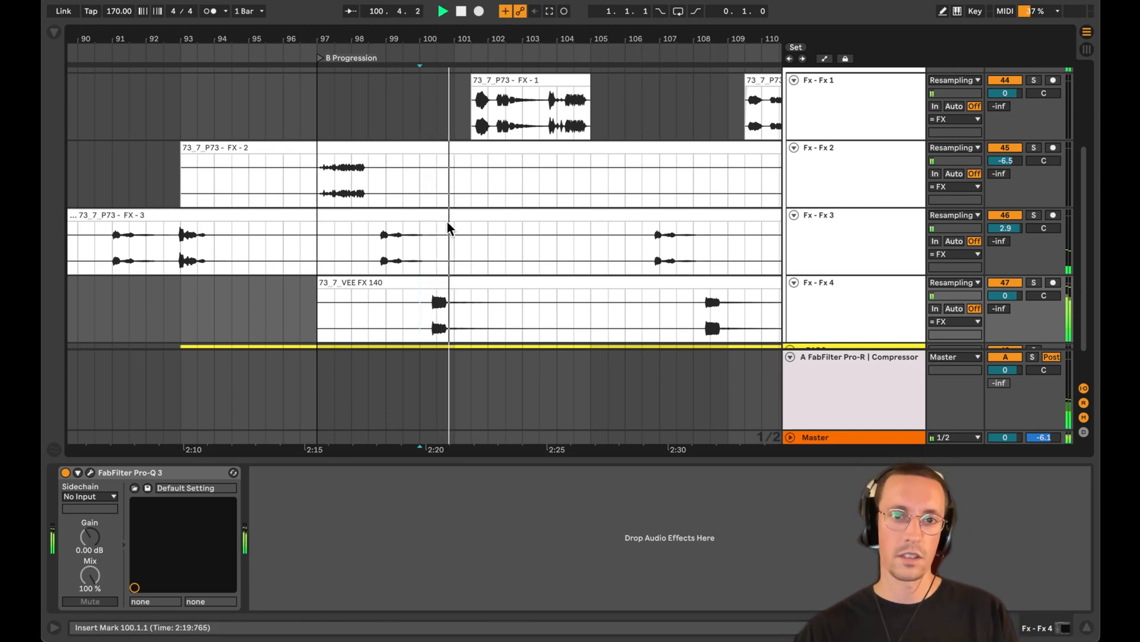
{"action": "left_click_drag", "start_coordinate": [503, 40], "coordinate": [276, 12]}
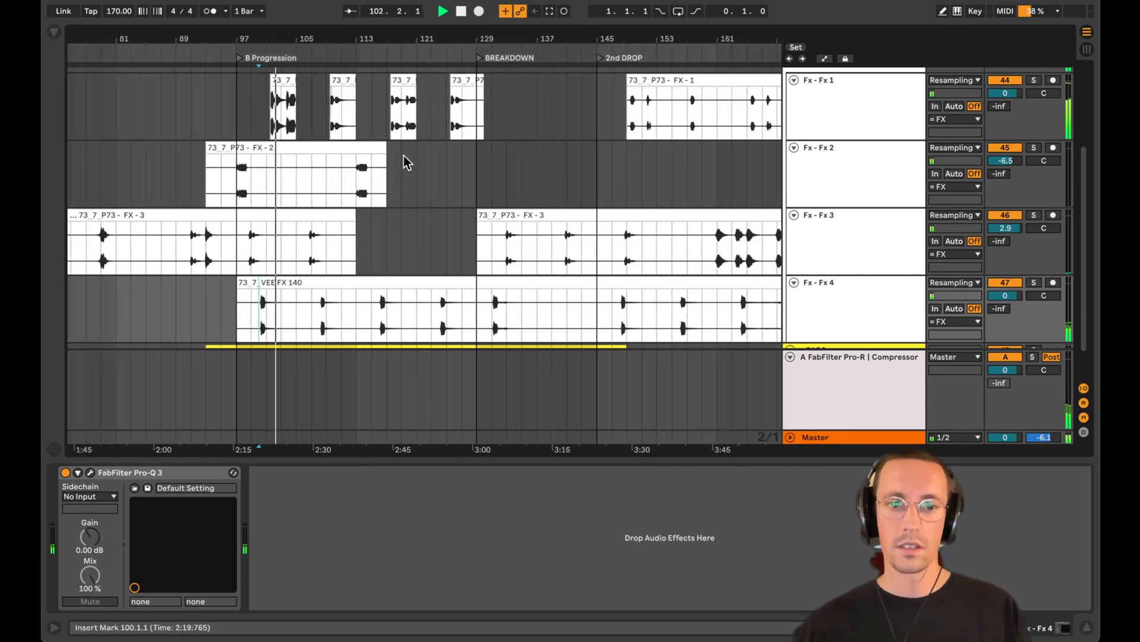
{"action": "key", "text": "space"}
{"action": "scroll", "coordinate": [589, 294], "scroll_direction": "down", "scroll_amount": 2}
{"action": "left_click", "coordinate": [726, 172]}
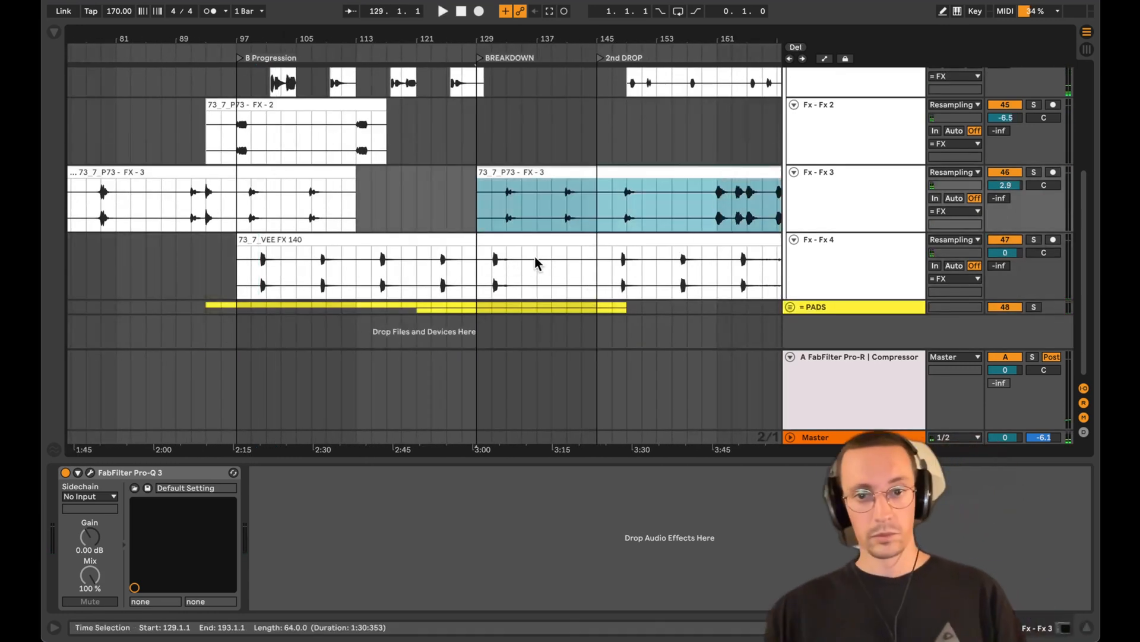
Unfold the PADS group and expand its Pads - High and Pads - Low tracks
{"action": "left_click", "coordinate": [790, 306]}
{"action": "scroll", "coordinate": [838, 295], "scroll_direction": "down", "scroll_amount": 2}
{"action": "left_click", "coordinate": [840, 276]}
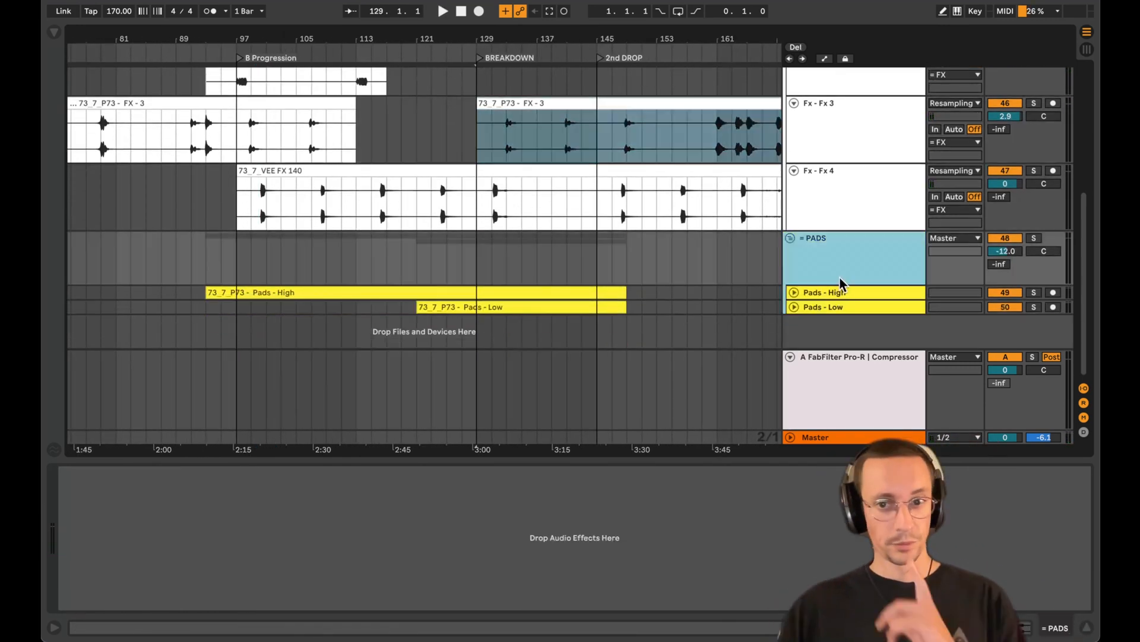
{"action": "left_click", "coordinate": [793, 306]}
{"action": "left_click", "coordinate": [795, 273]}
{"action": "left_click", "coordinate": [839, 280]}
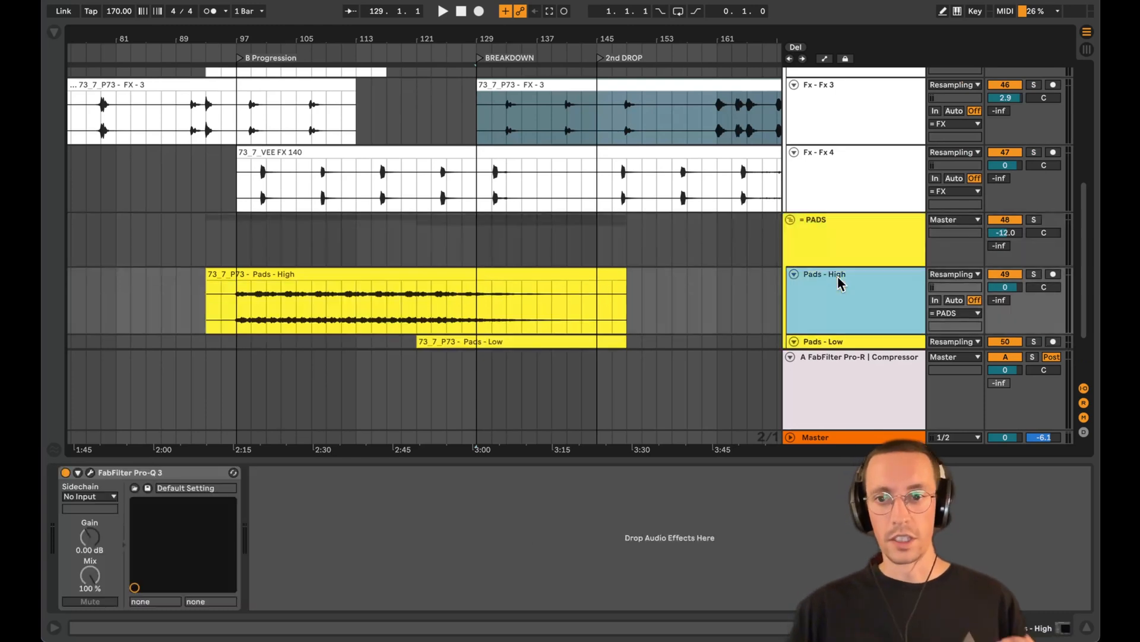
Select the Pads - High clip spanning bars 93 to 149 and bring the whole arrangement from INTRO to END into view
{"action": "left_click", "coordinate": [302, 272]}
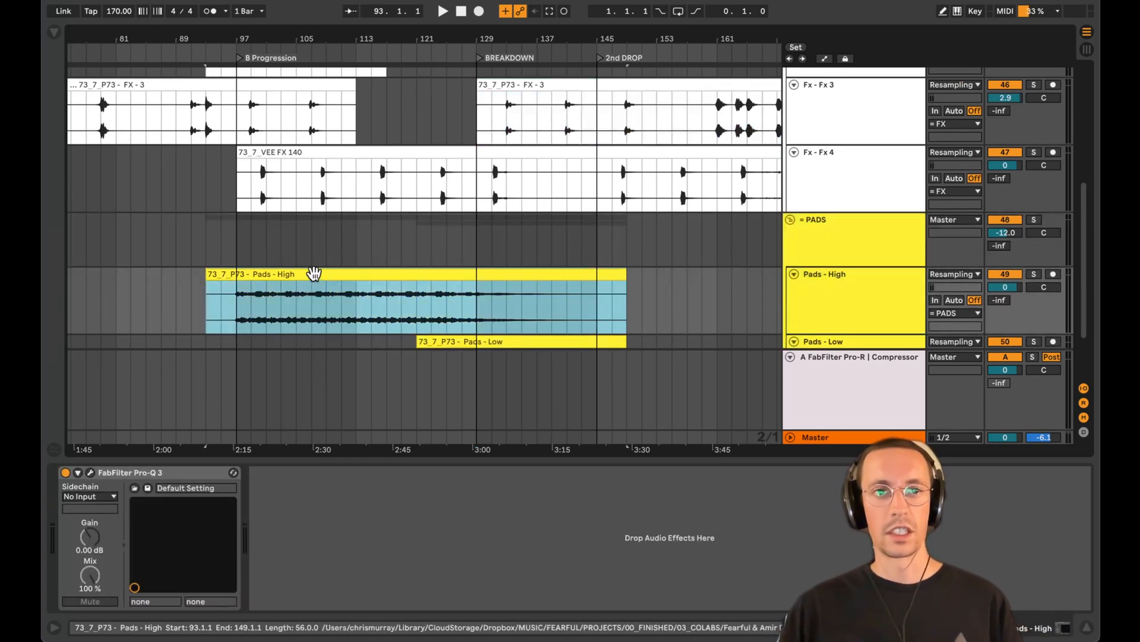
{"action": "left_click_drag", "start_coordinate": [282, 44], "coordinate": [381, 15]}
{"action": "scroll", "coordinate": [293, 162], "scroll_direction": "up", "scroll_amount": 5}
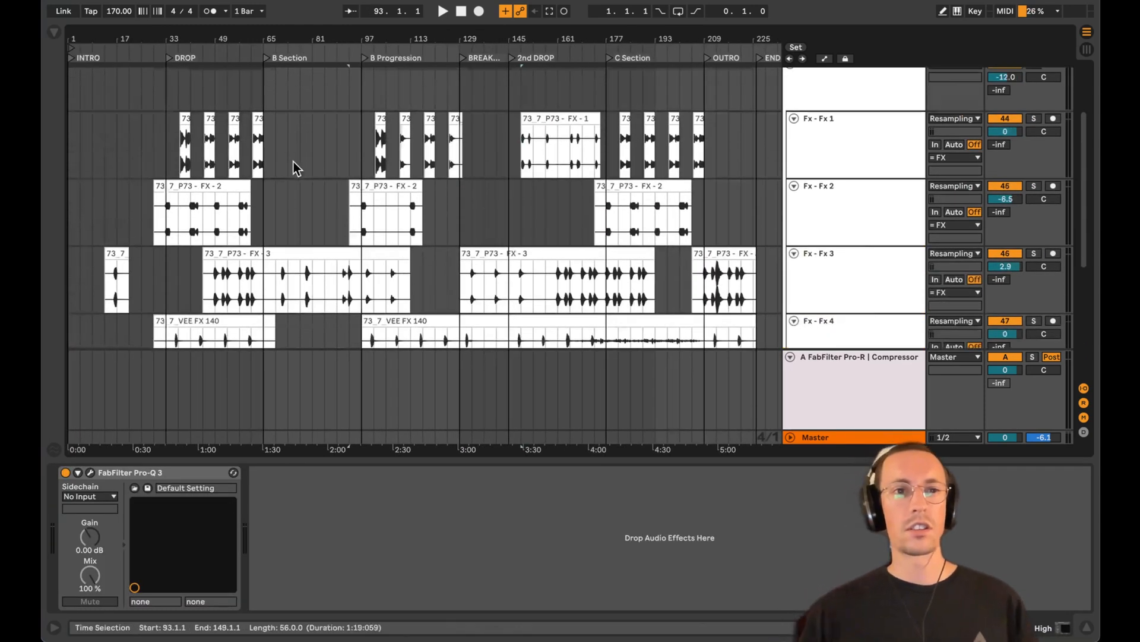
{"action": "scroll", "coordinate": [88, 255], "scroll_direction": "down", "scroll_amount": 5}
{"action": "scroll", "coordinate": [97, 137], "scroll_direction": "up", "scroll_amount": 10}
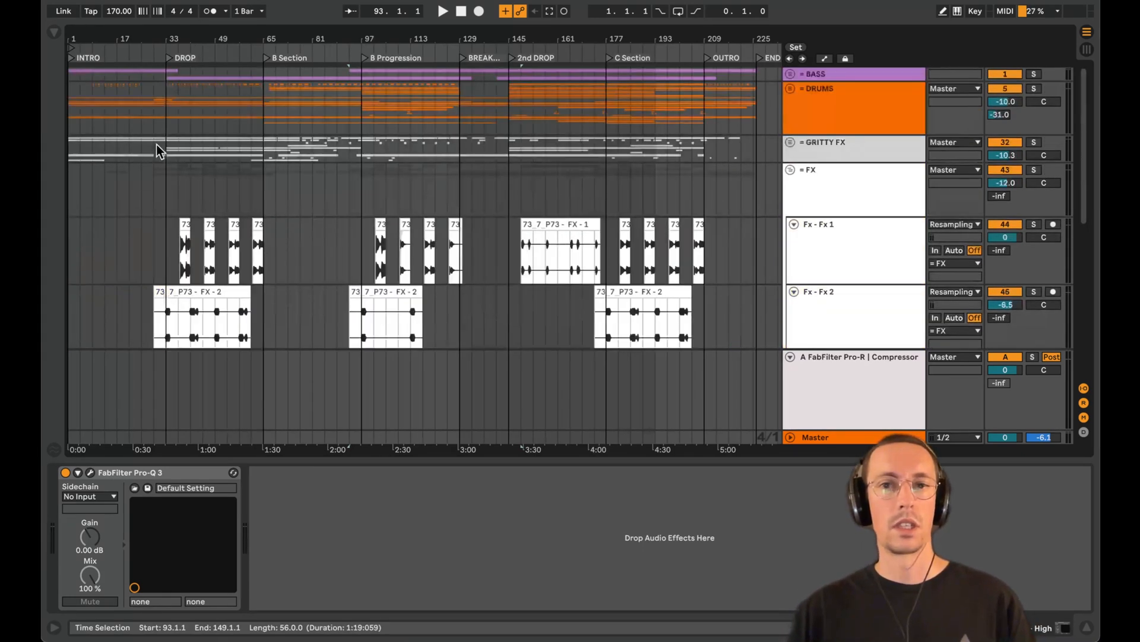
Collapse the Fx - Fx 1 and Fx - Fx 2 tracks and fold the FX group
{"action": "left_click", "coordinate": [790, 143]}
{"action": "left_click", "coordinate": [790, 142]}
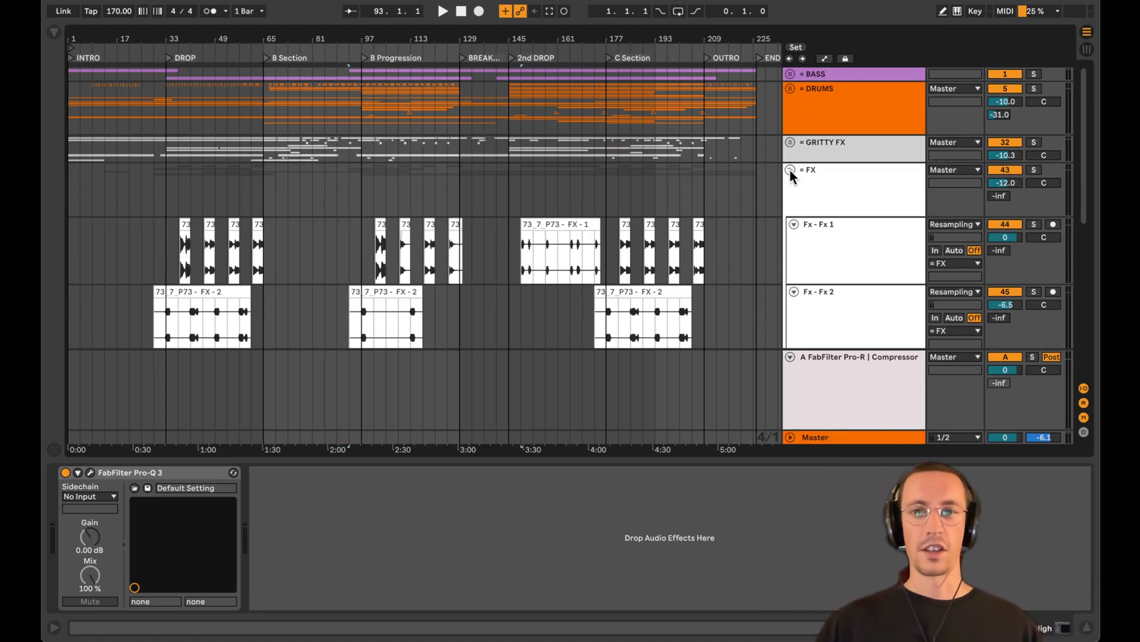
{"action": "left_click", "coordinate": [794, 225]}
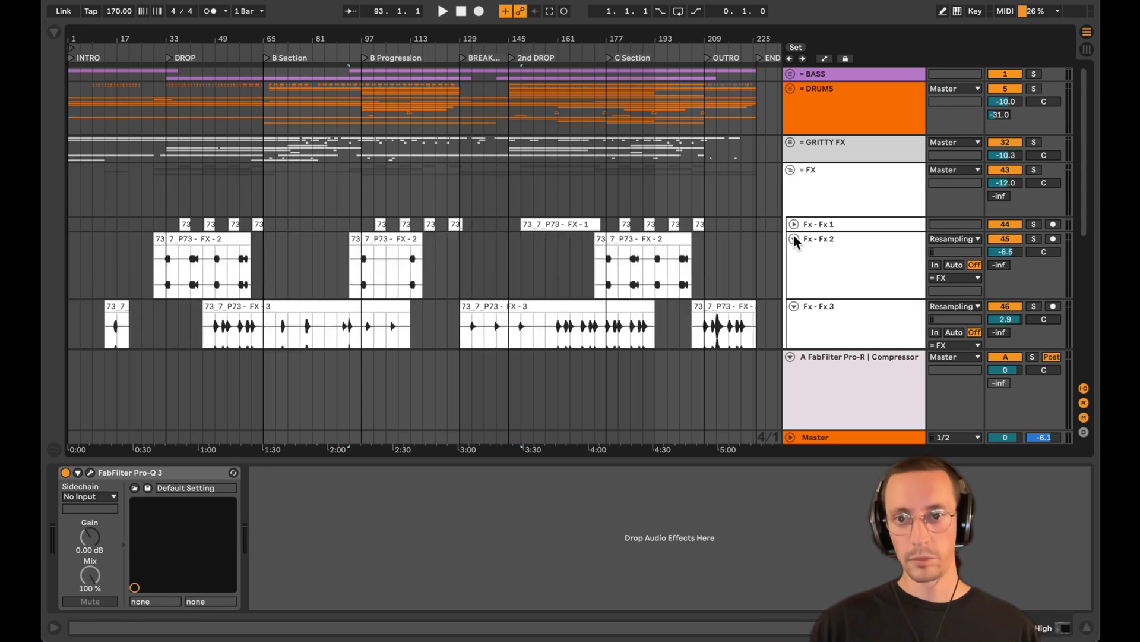
{"action": "left_click", "coordinate": [794, 237]}
{"action": "left_click", "coordinate": [790, 171]}
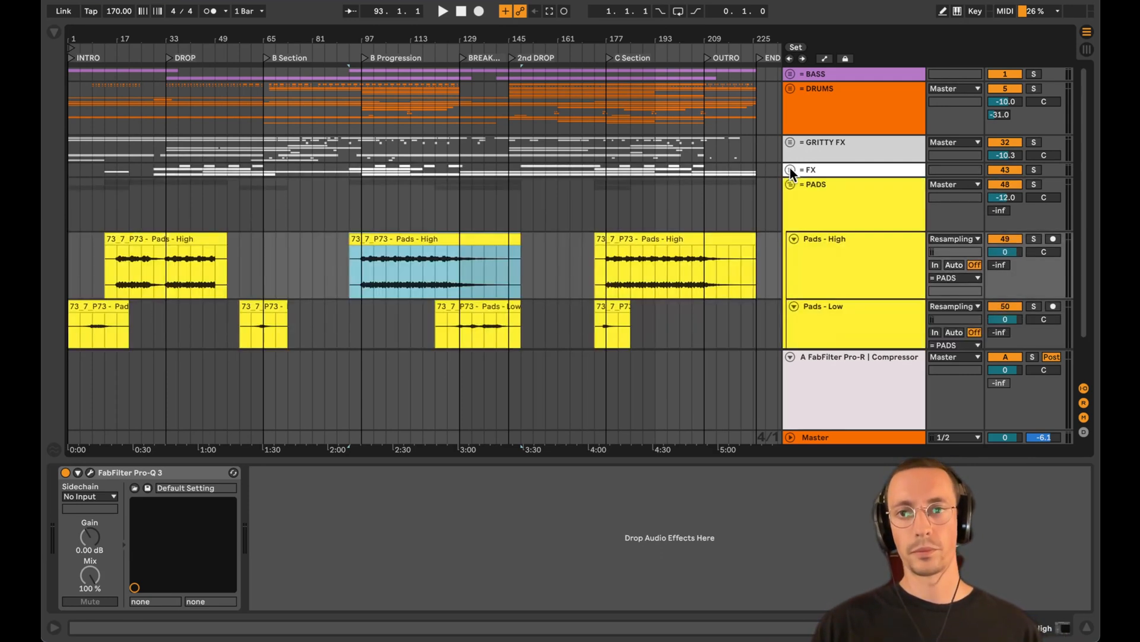
Examine the intro's first Pads - Low clip around bar 9, and highlight bars 5 to 33 of the GRITTY FX group
{"action": "left_click", "coordinate": [105, 307]}
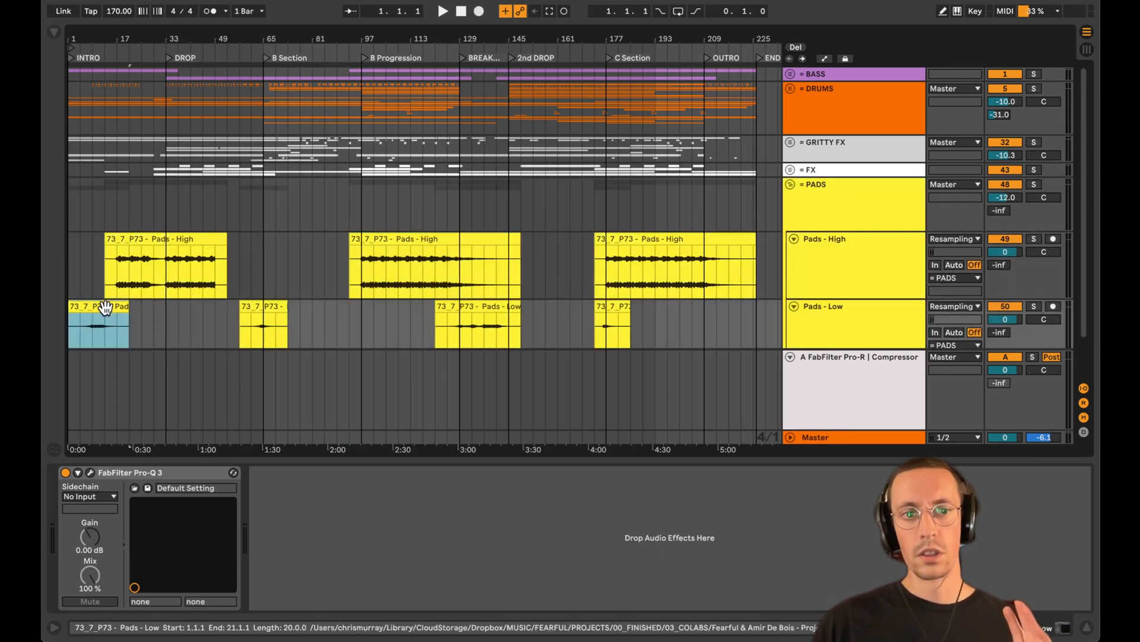
{"action": "scroll", "coordinate": [95, 297], "scroll_direction": "down", "scroll_amount": 2}
{"action": "left_click", "coordinate": [88, 289]}
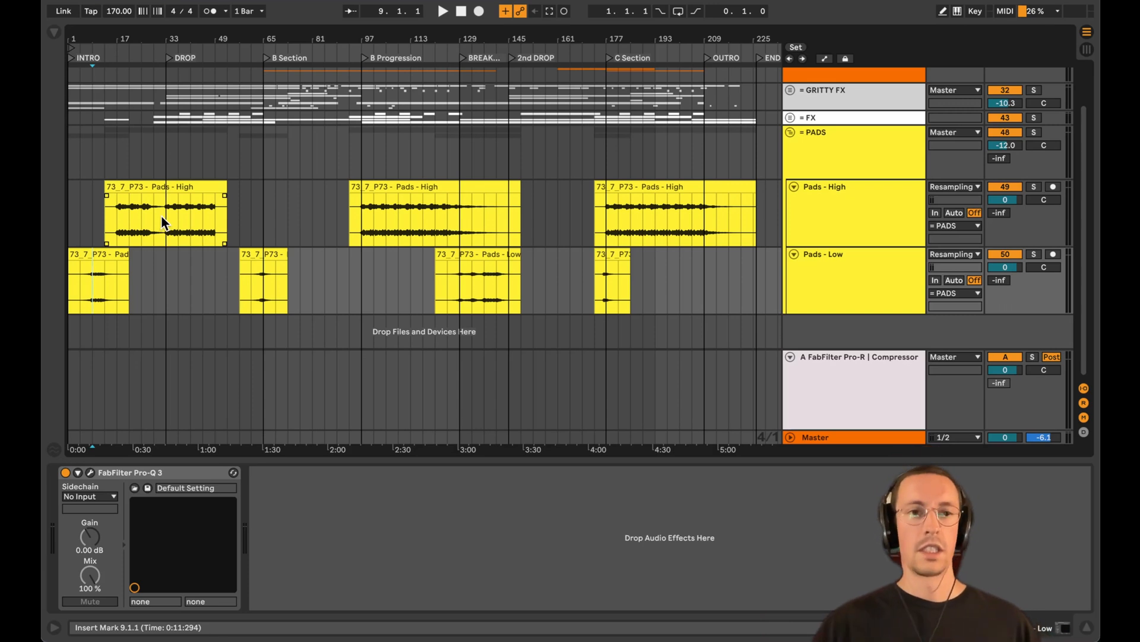
{"action": "left_click", "coordinate": [126, 86]}
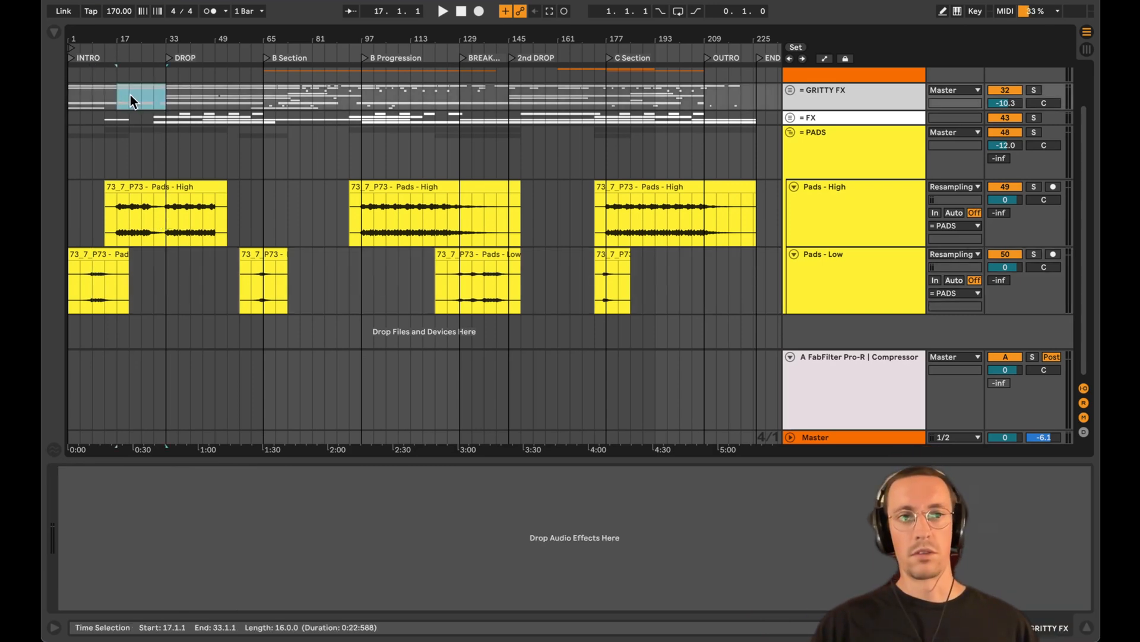
{"action": "left_click", "coordinate": [88, 94]}
{"action": "left_click_drag", "start_coordinate": [74, 92], "coordinate": [164, 95]}
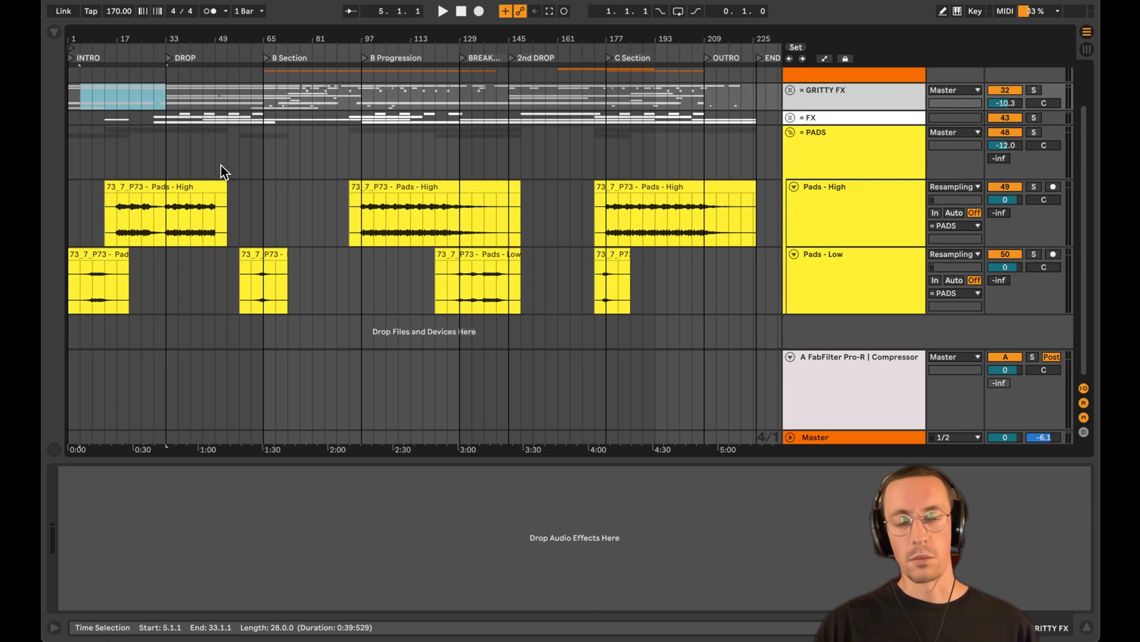
Compare the B Section by highlighting bars 65 to 93 of the PADS tracks and bars 65 to 97 of GRITTY FX and FX
{"action": "left_click", "coordinate": [263, 169]}
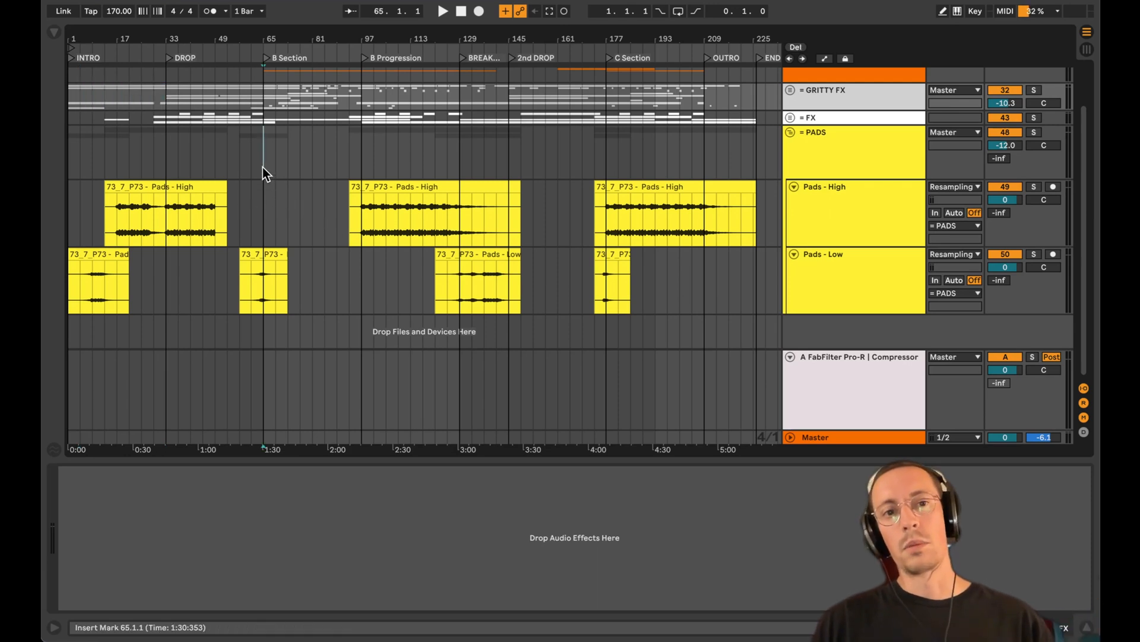
{"action": "left_click_drag", "start_coordinate": [263, 168], "coordinate": [348, 254]}
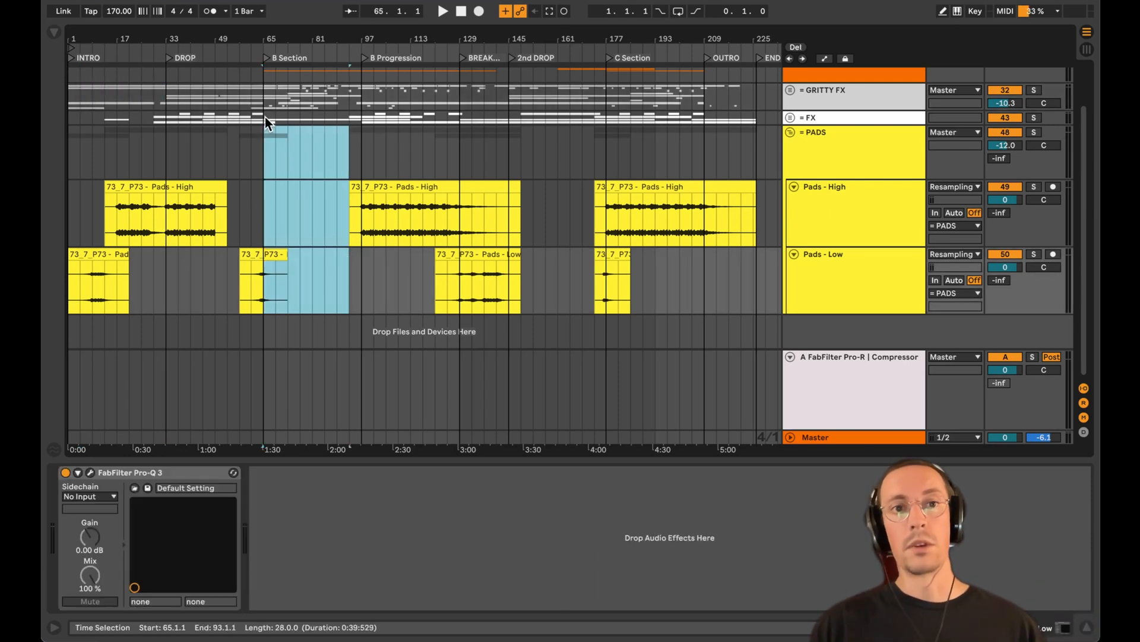
{"action": "left_click", "coordinate": [265, 89]}
{"action": "left_click_drag", "start_coordinate": [265, 89], "coordinate": [363, 111]}
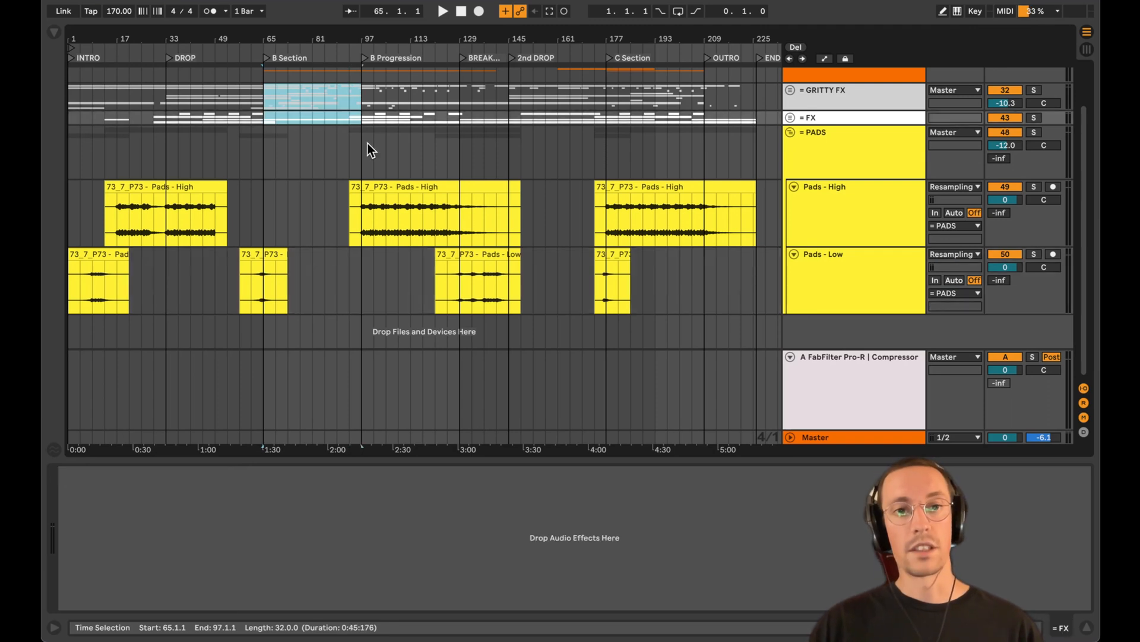
Mark the pads of the B Progression from bar 97, and highlight bars 129 to 145 of Pads - Low in the breakdown
{"action": "left_click", "coordinate": [362, 167]}
{"action": "left_click", "coordinate": [355, 133]}
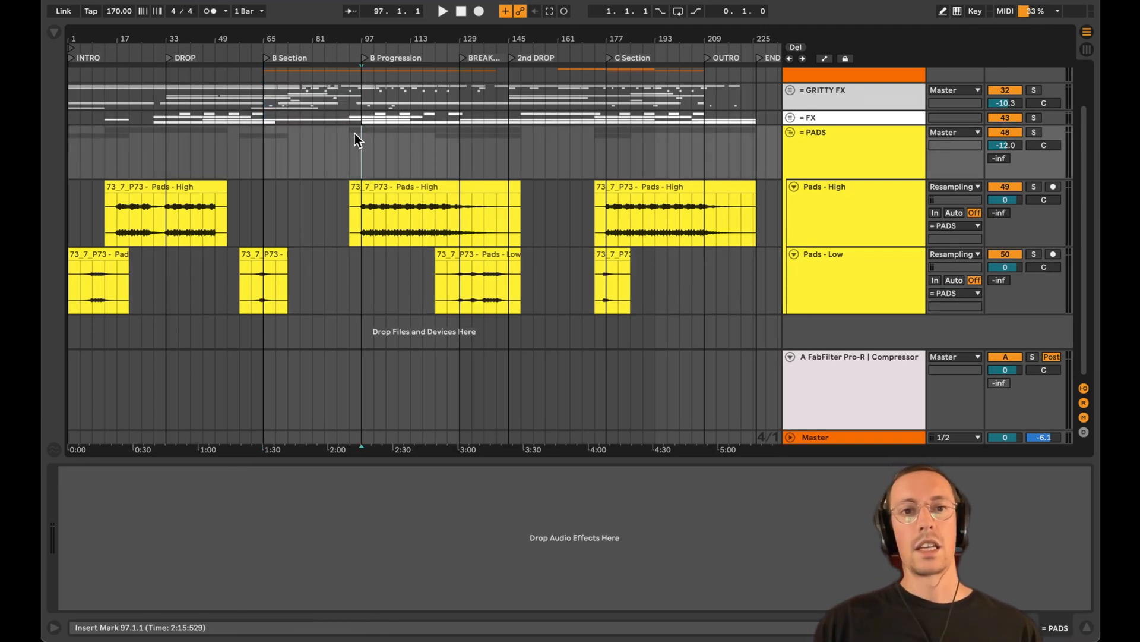
{"action": "left_click_drag", "start_coordinate": [361, 168], "coordinate": [455, 241]}
{"action": "left_click_drag", "start_coordinate": [455, 294], "coordinate": [516, 294]}
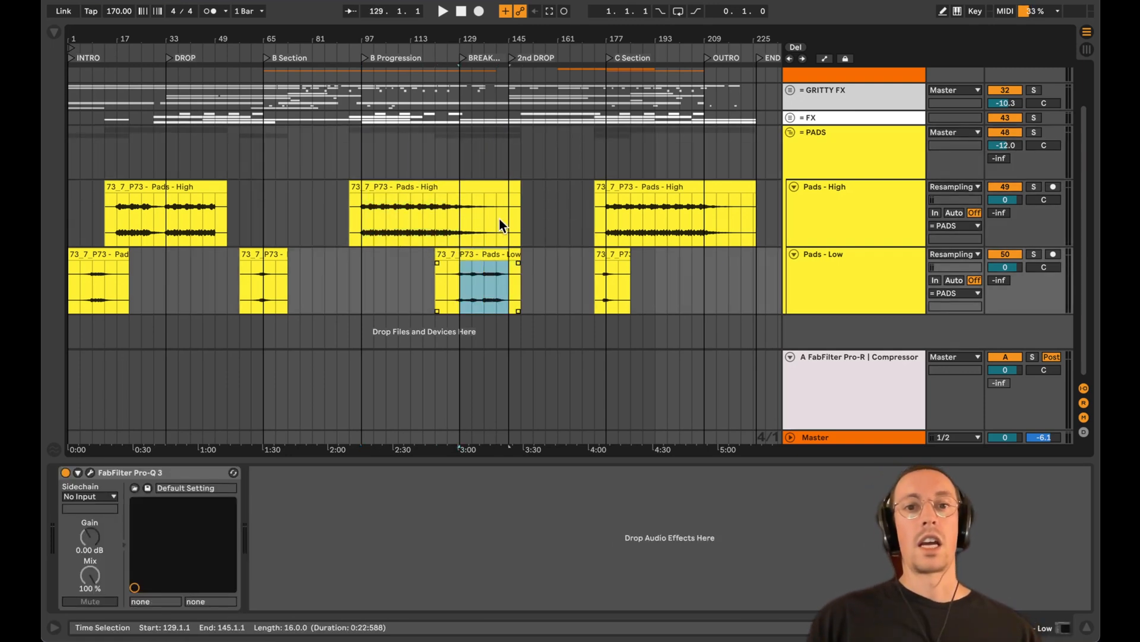
Highlight the PADS tracks over the 2nd DROP, bars 145 to 177, and over the C Section and outro, bars 177 to 221
{"action": "left_click", "coordinate": [508, 224]}
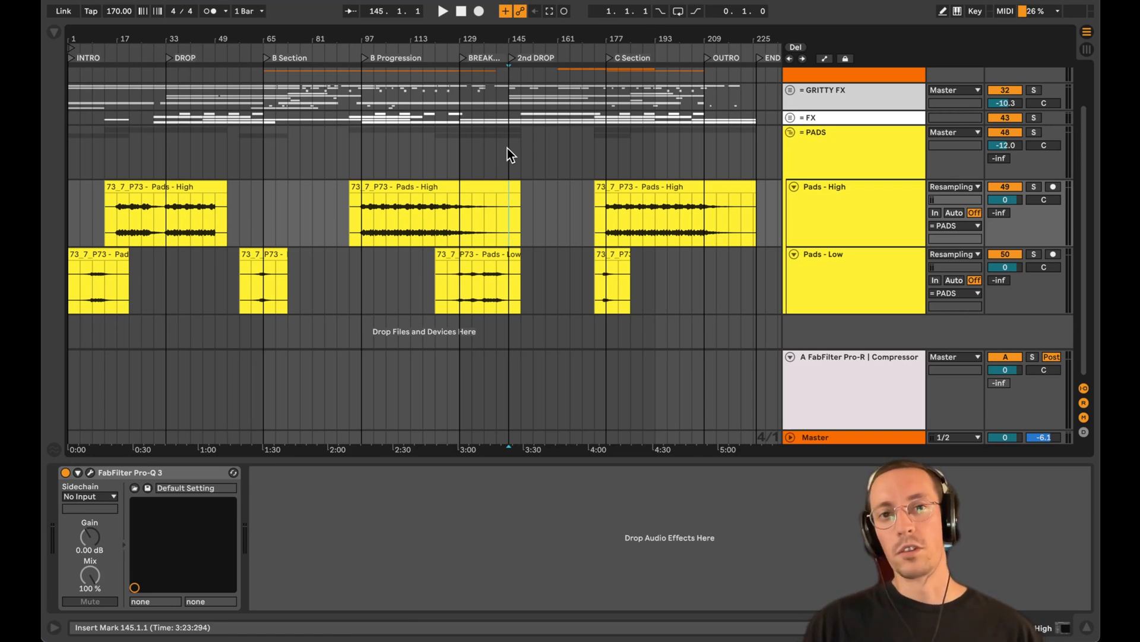
{"action": "left_click", "coordinate": [507, 152]}
{"action": "left_click_drag", "start_coordinate": [513, 154], "coordinate": [604, 284]}
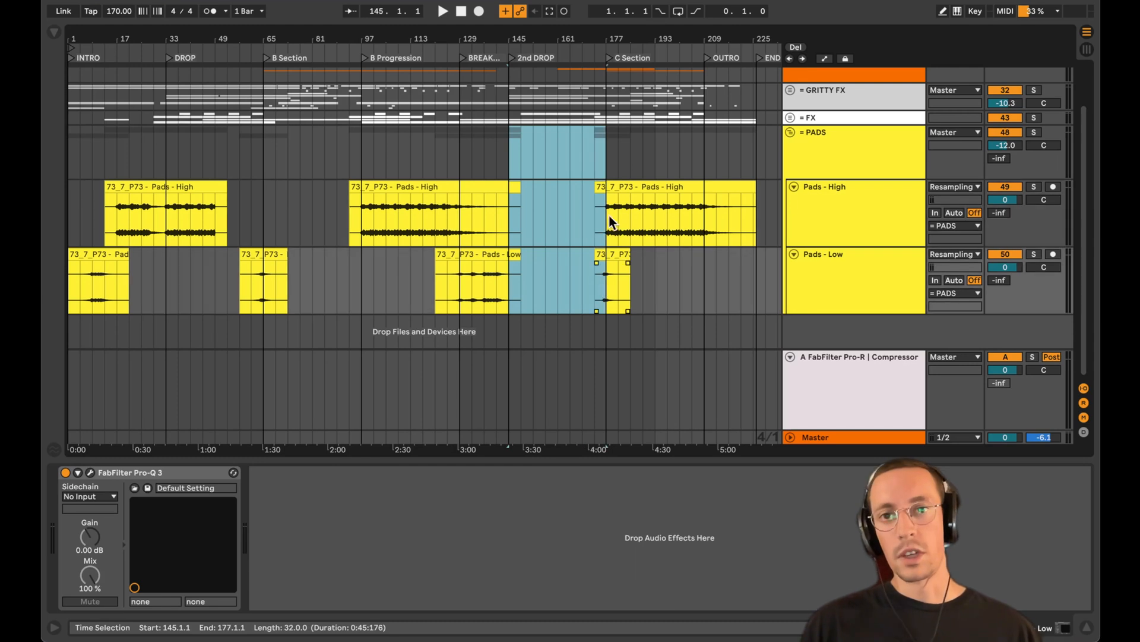
{"action": "left_click_drag", "start_coordinate": [607, 165], "coordinate": [746, 275]}
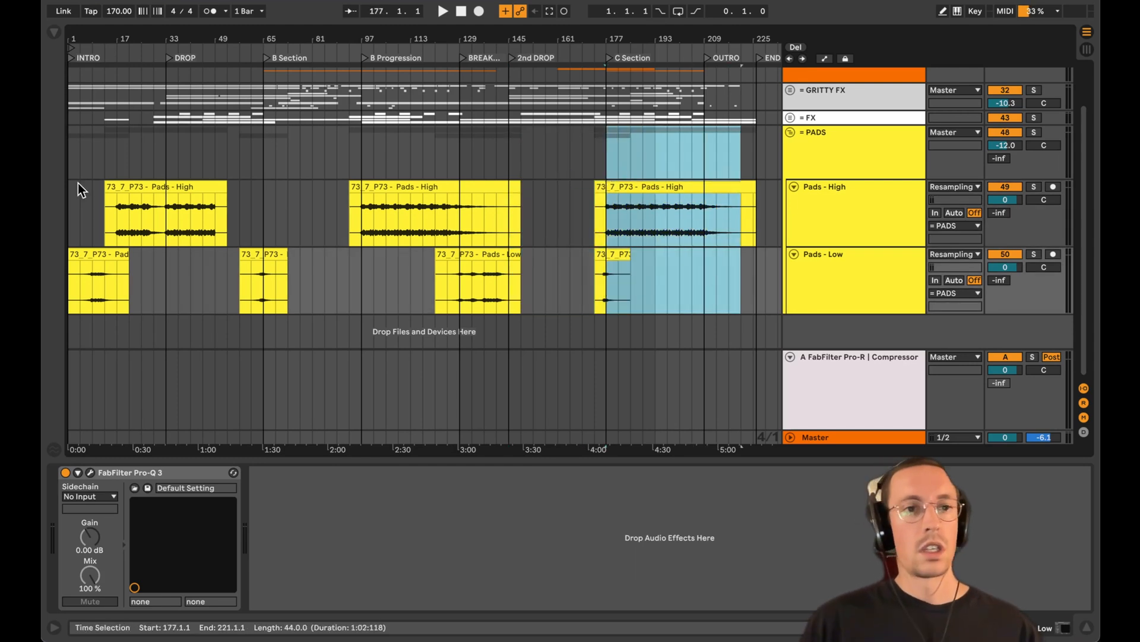
Solo the Pads - High track and play its first clip from bar 17
{"action": "left_click", "coordinate": [117, 217]}
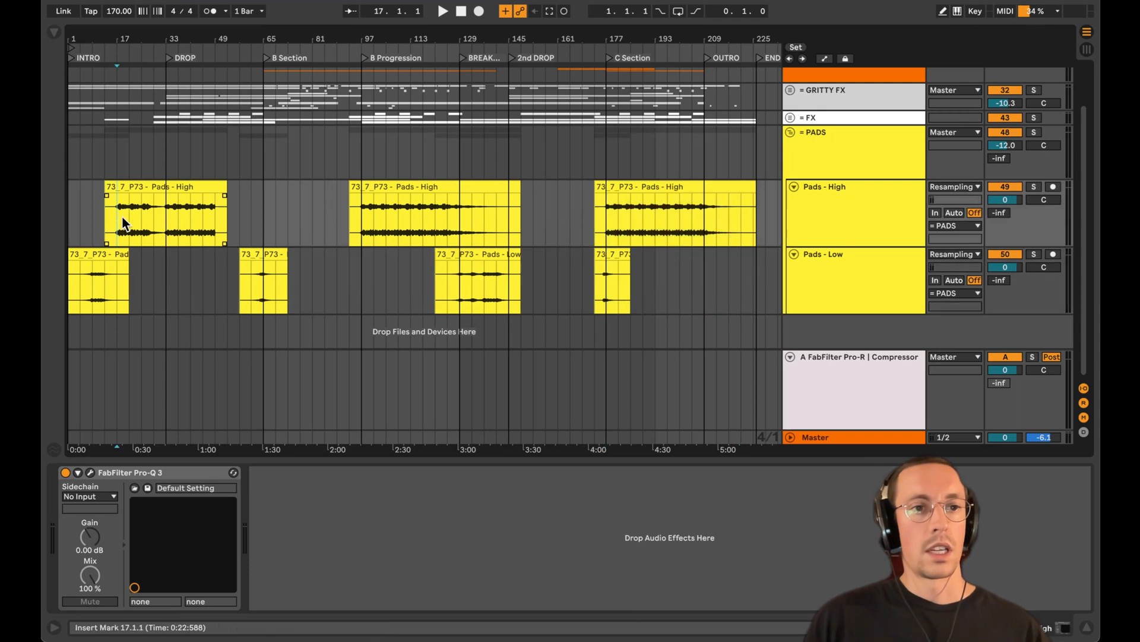
{"action": "left_click", "coordinate": [1034, 186]}
{"action": "key", "text": "space"}
{"action": "left_click_drag", "start_coordinate": [79, 38], "coordinate": [115, 77]}
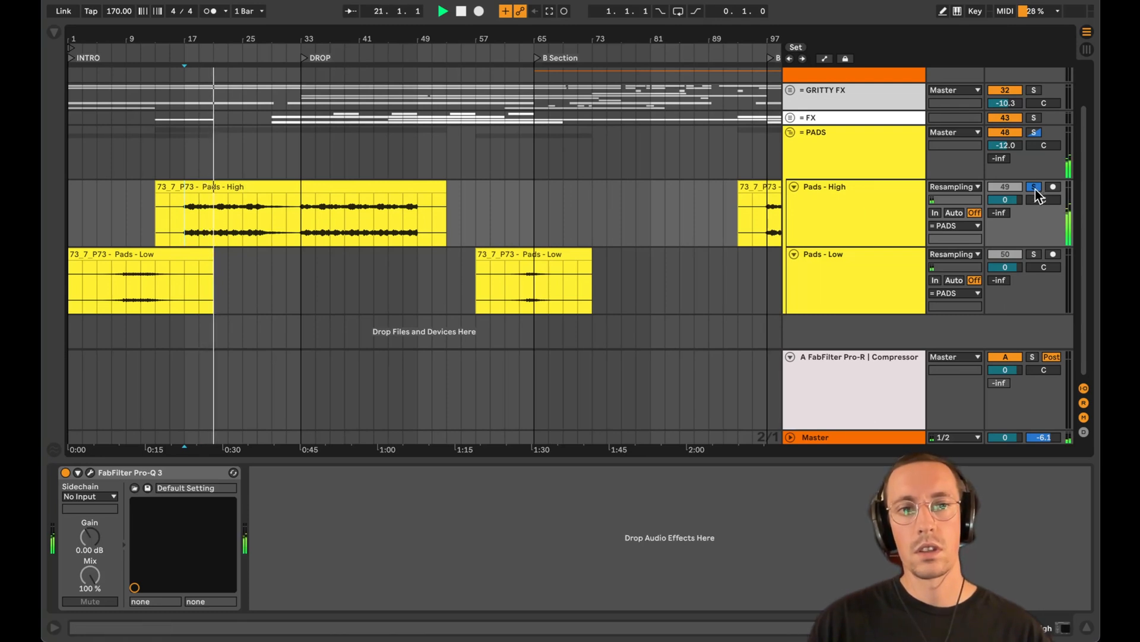
{"action": "left_click", "coordinate": [871, 200]}
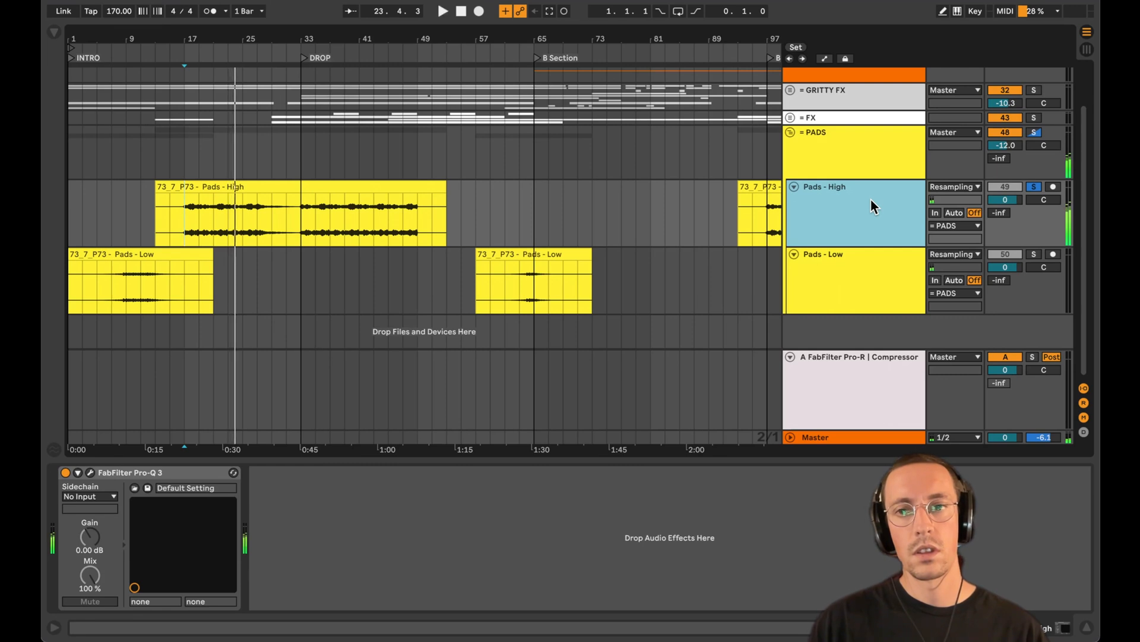
{"action": "key", "text": "space"}
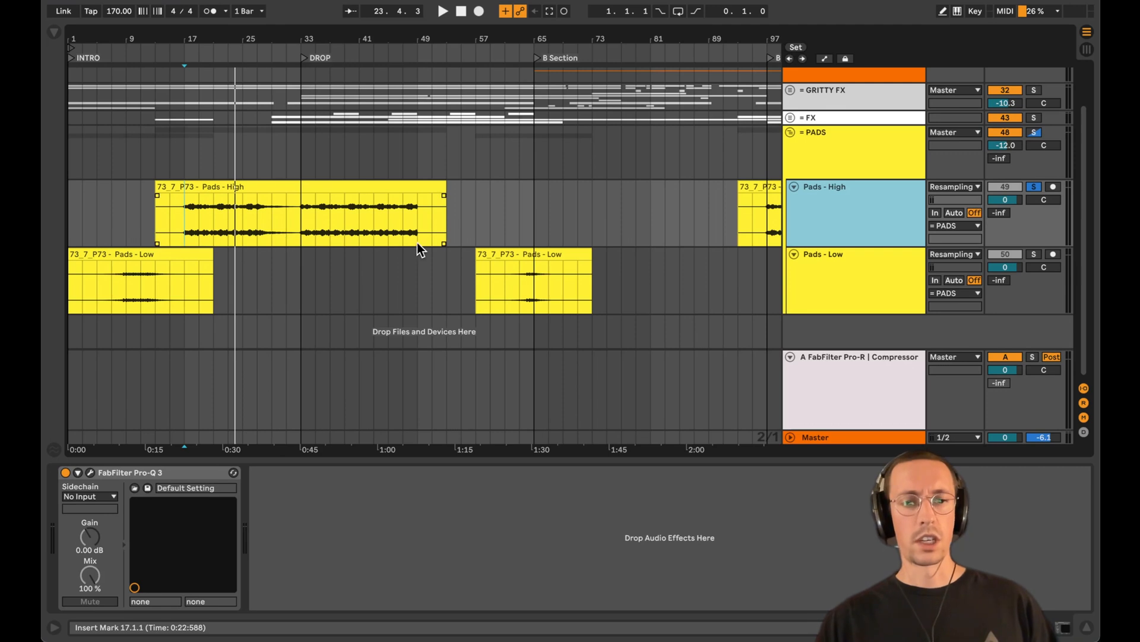
Solo the Pads - Low track and play its intro clip from bar 9
{"action": "left_click", "coordinate": [301, 219]}
{"action": "left_click", "coordinate": [187, 212]}
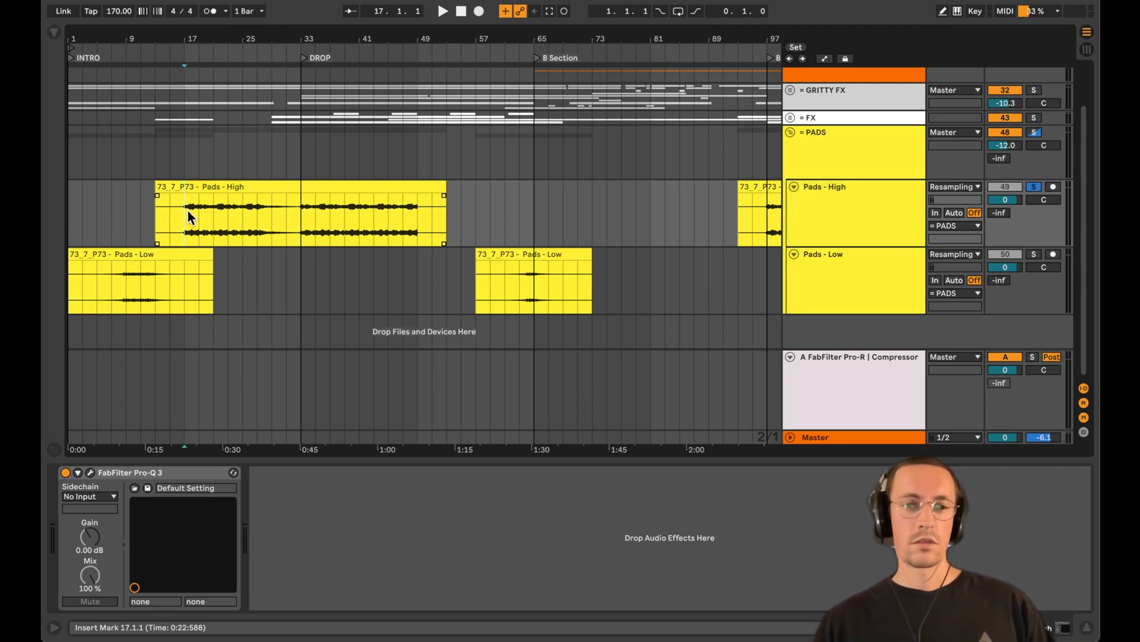
{"action": "left_click", "coordinate": [120, 280]}
{"action": "left_click", "coordinate": [121, 276]}
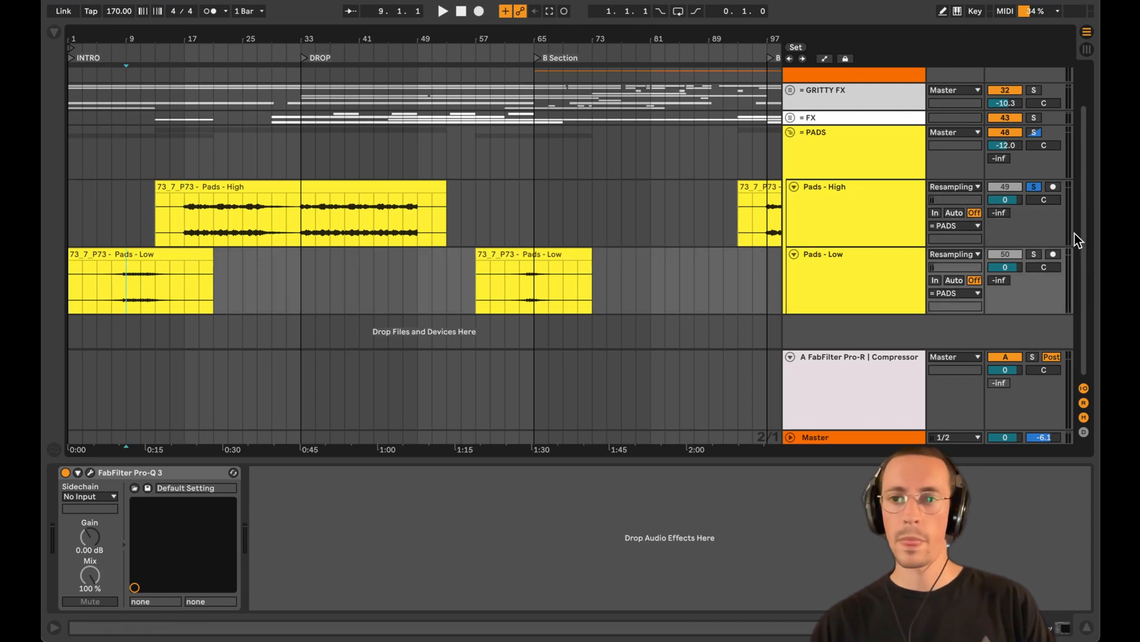
{"action": "left_click", "coordinate": [1034, 255]}
{"action": "key", "text": "space"}
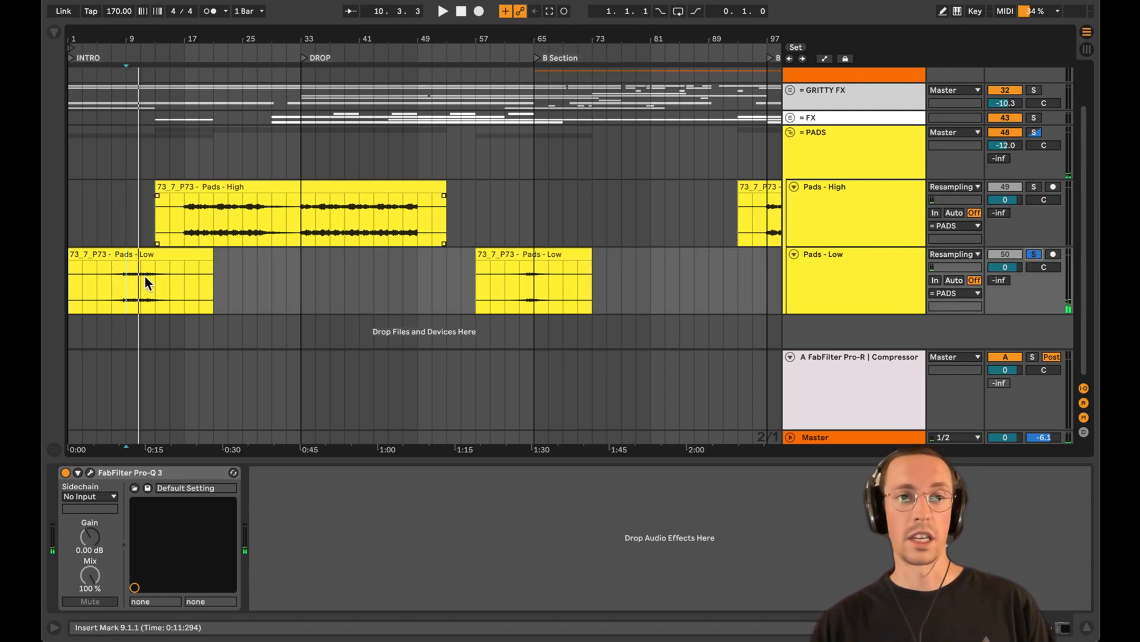
Switch off the Pads - Low solo and play the full mix from bar 9 into the entry of Pads - High
{"action": "left_click_drag", "start_coordinate": [183, 220], "coordinate": [254, 226]}
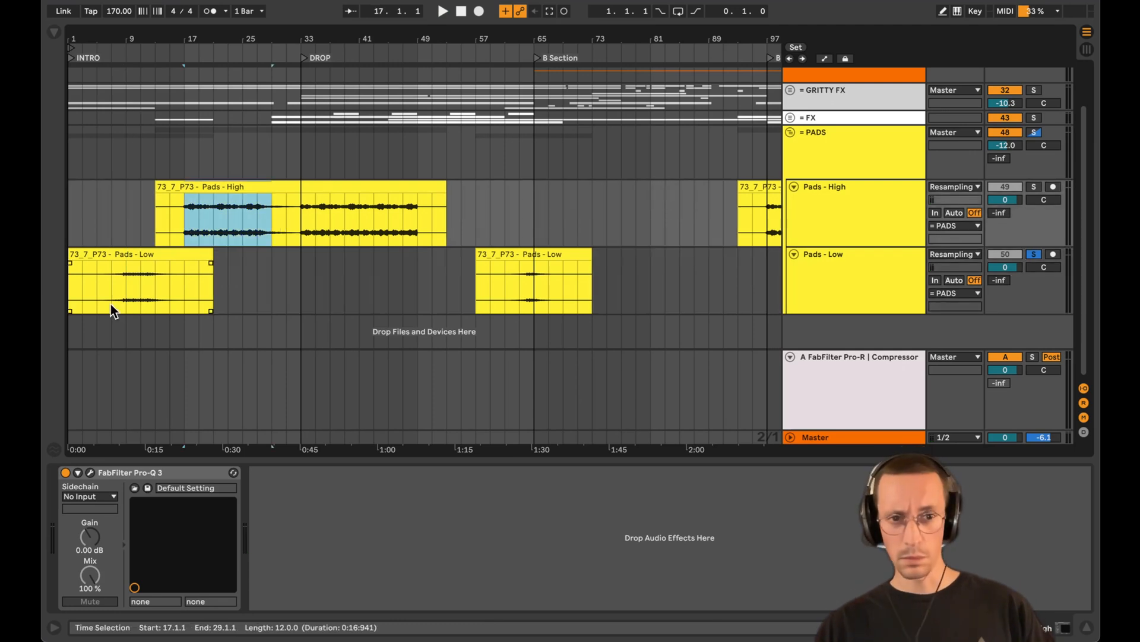
{"action": "left_click", "coordinate": [124, 292]}
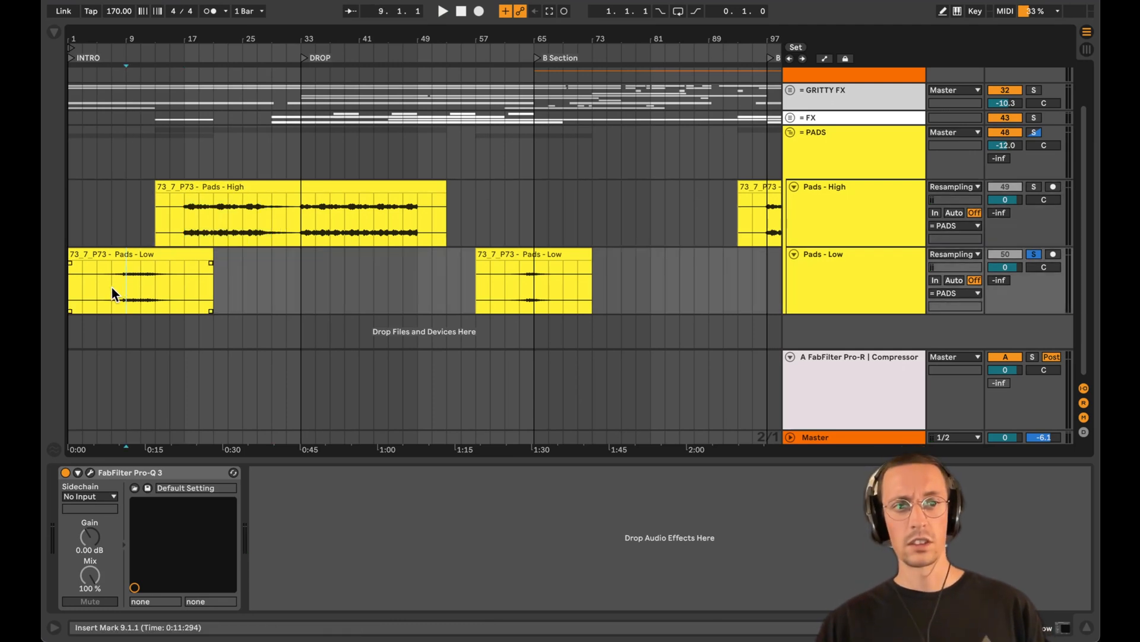
{"action": "left_click", "coordinate": [1035, 255]}
{"action": "key", "text": "space"}
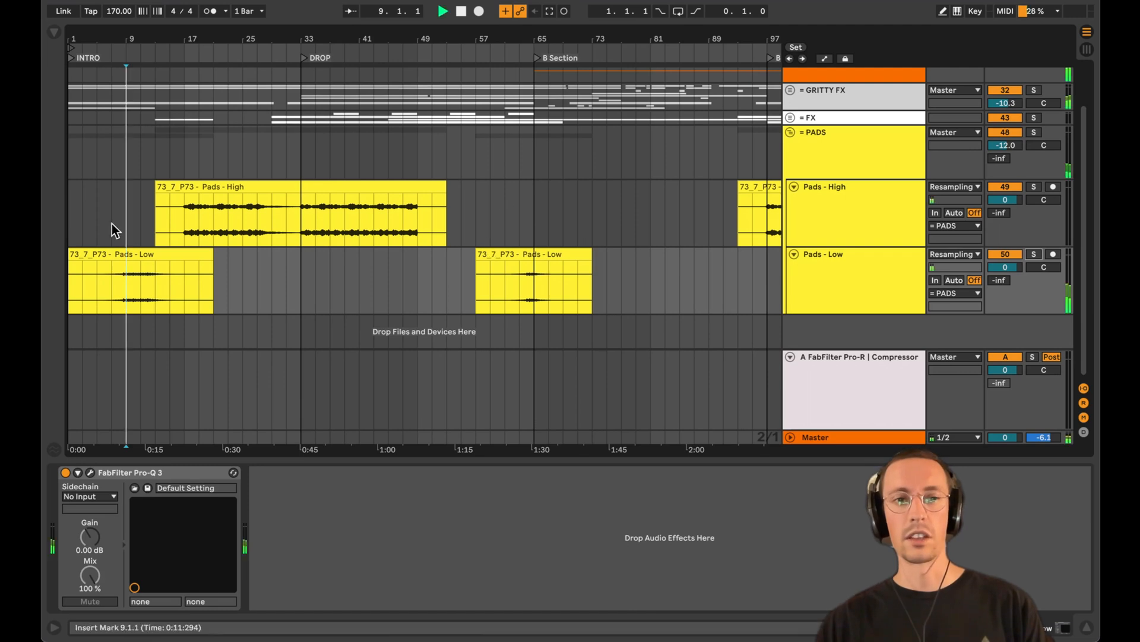
{"action": "left_click_drag", "start_coordinate": [123, 37], "coordinate": [123, 29]}
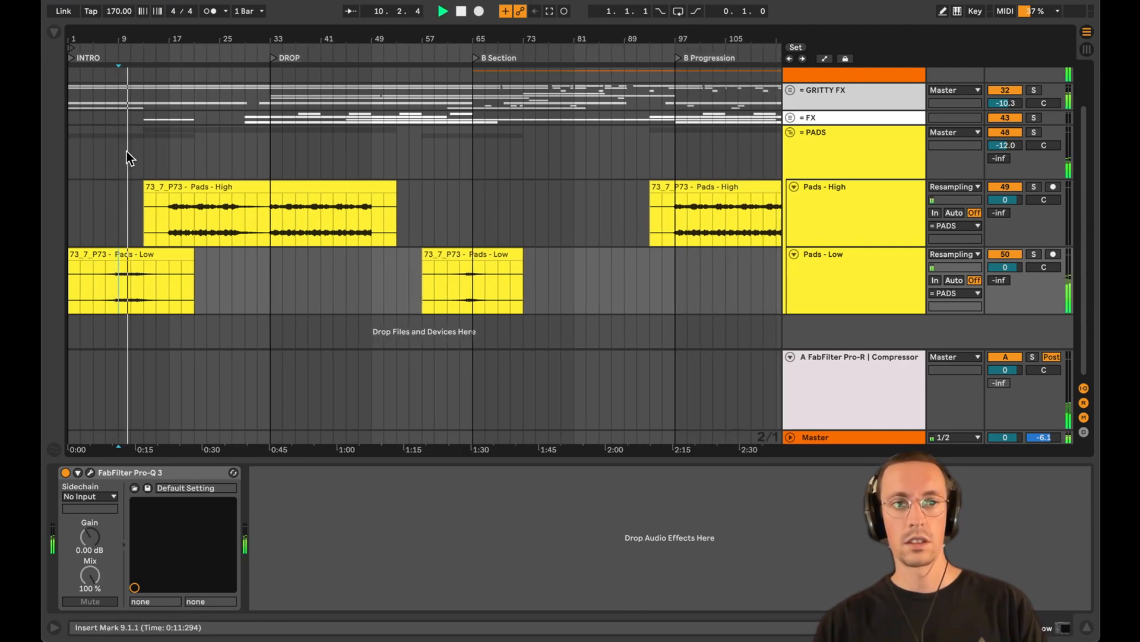
{"action": "key", "text": "space"}
{"action": "key", "text": "space"}
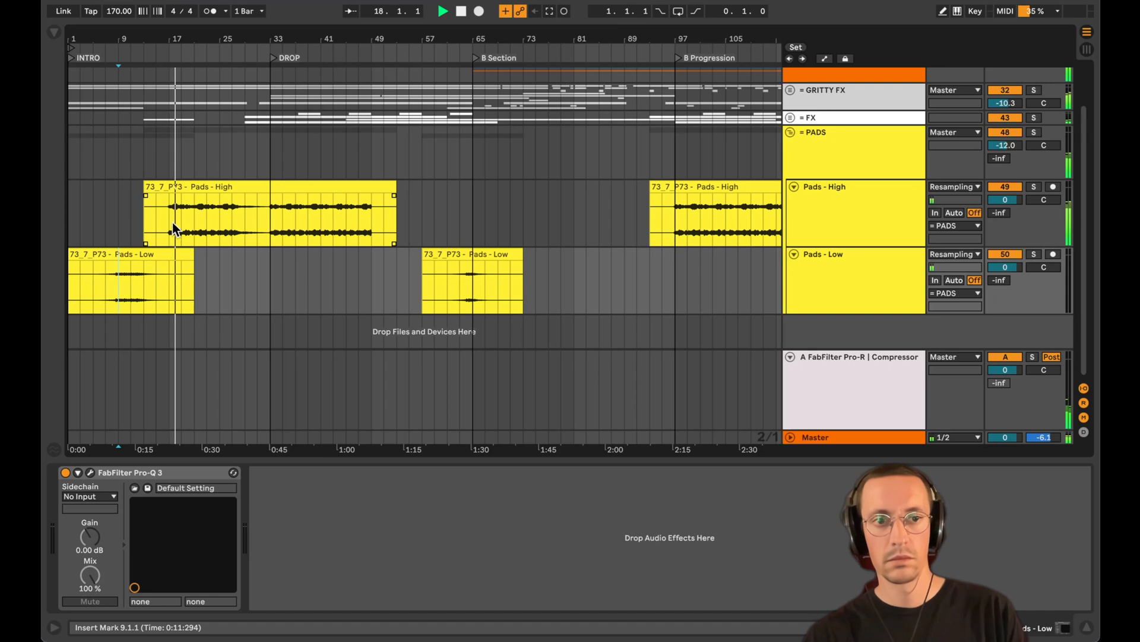
{"action": "key", "text": "space"}
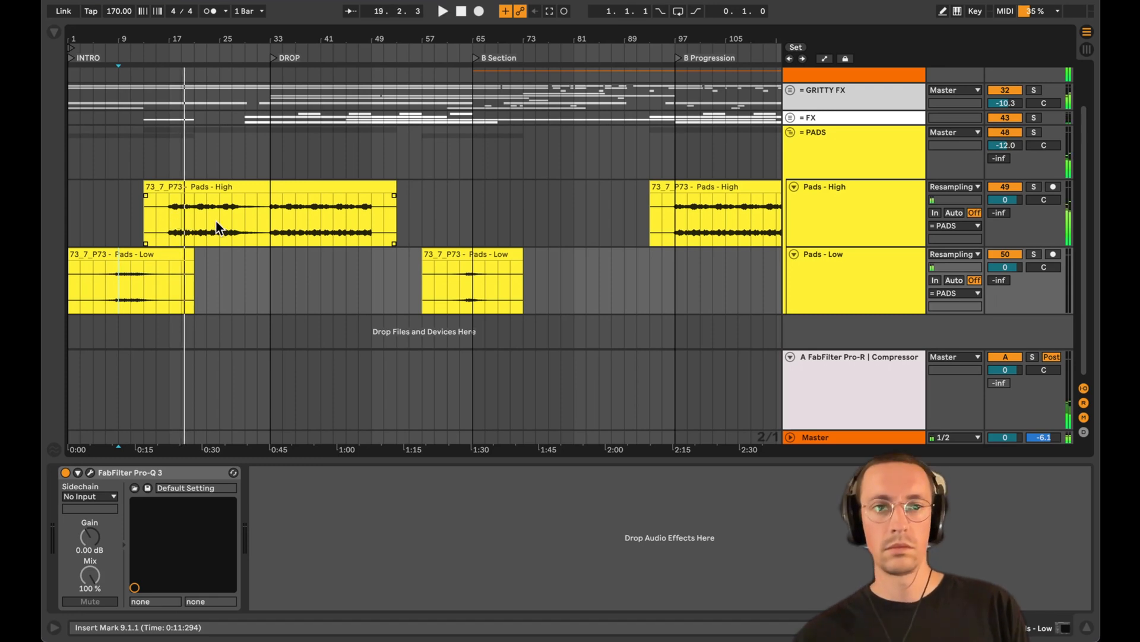
Bring the whole arrangement back into view with the tracks of the DRUMS and GRITTY FX groups unfolded
{"action": "left_click", "coordinate": [447, 283]}
{"action": "left_click_drag", "start_coordinate": [625, 44], "coordinate": [624, 21]}
{"action": "left_click_drag", "start_coordinate": [398, 43], "coordinate": [407, 27]}
{"action": "left_click", "coordinate": [816, 144]}
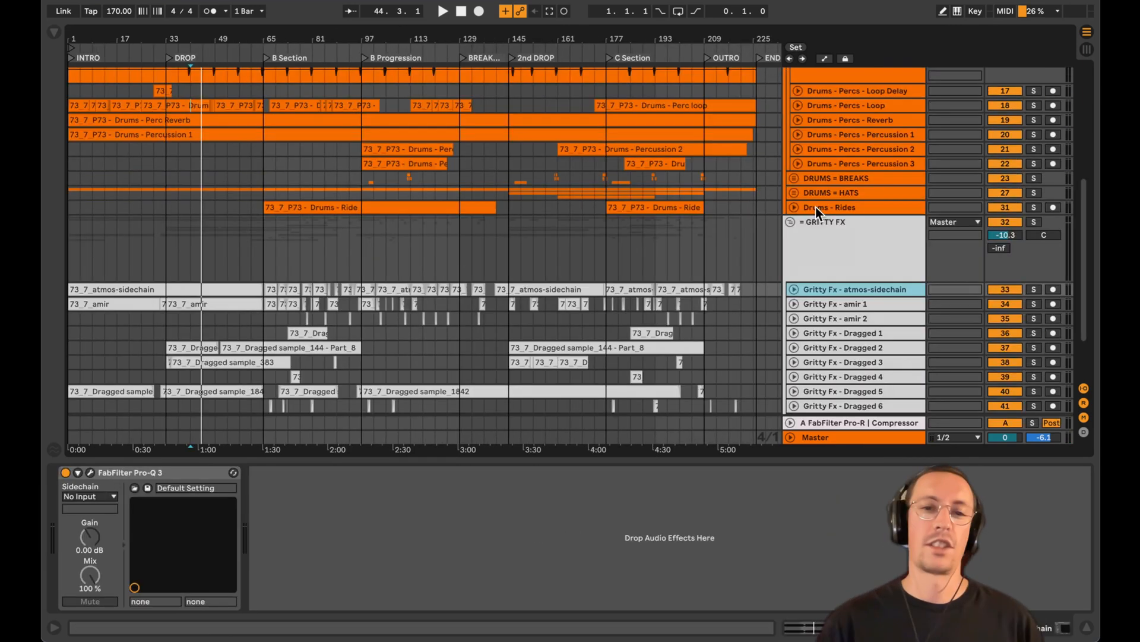